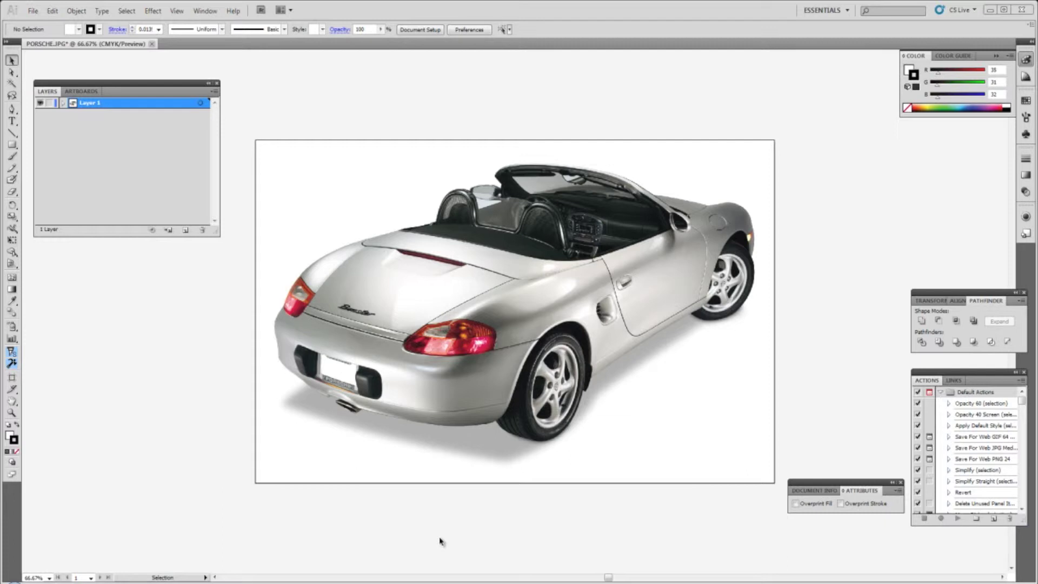
- Select the car photo, duplicate Layer 1, hide the original, and rename the copy 'Trace'
{"action": "left_click", "coordinate": [503, 396]}
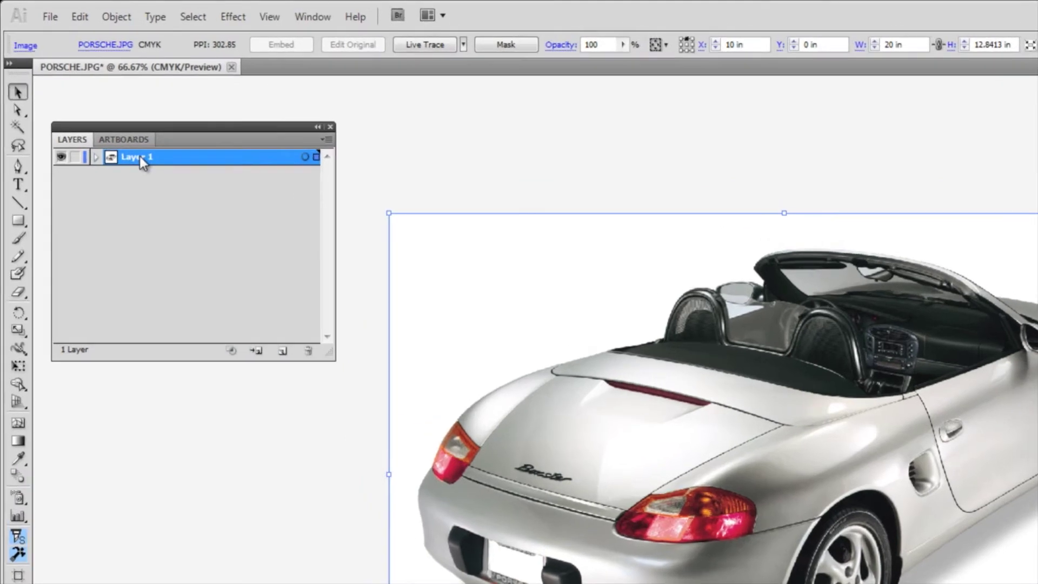
{"action": "left_click_drag", "start_coordinate": [91, 103], "coordinate": [132, 119]}
{"action": "left_click_drag", "start_coordinate": [201, 182], "coordinate": [282, 351]}
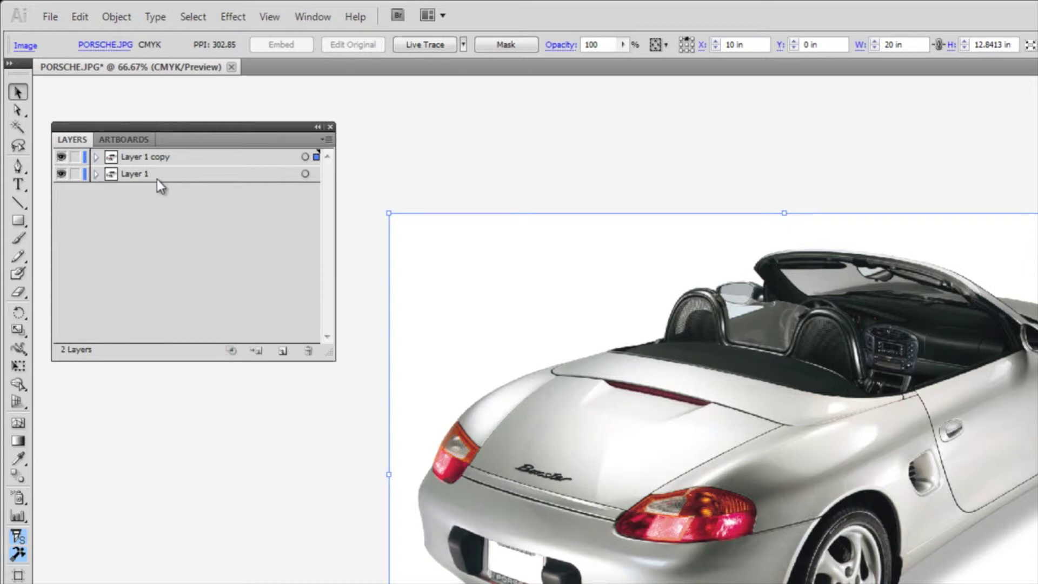
{"action": "left_click", "coordinate": [61, 174]}
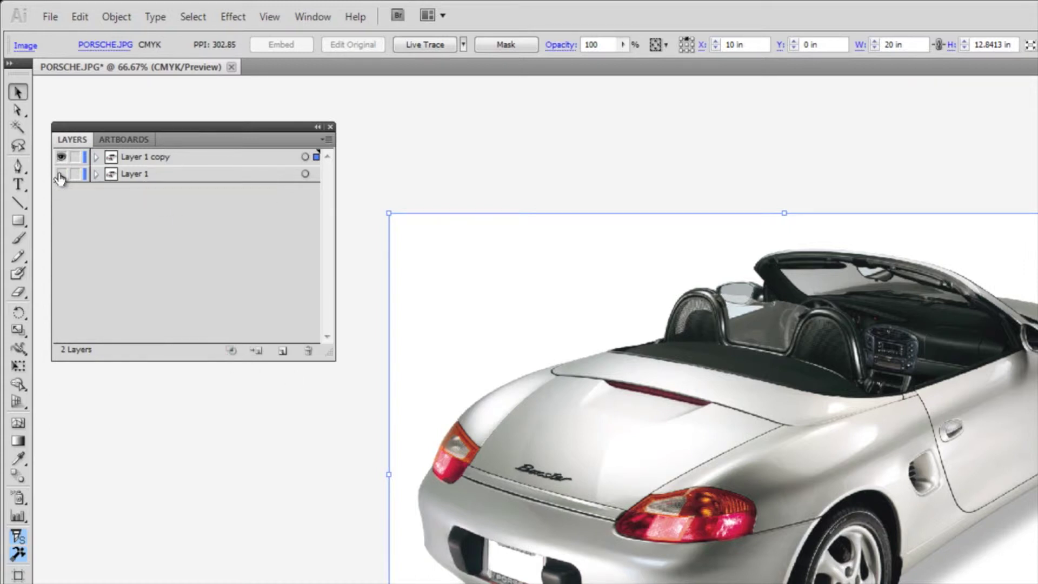
{"action": "double_click", "coordinate": [143, 156]}
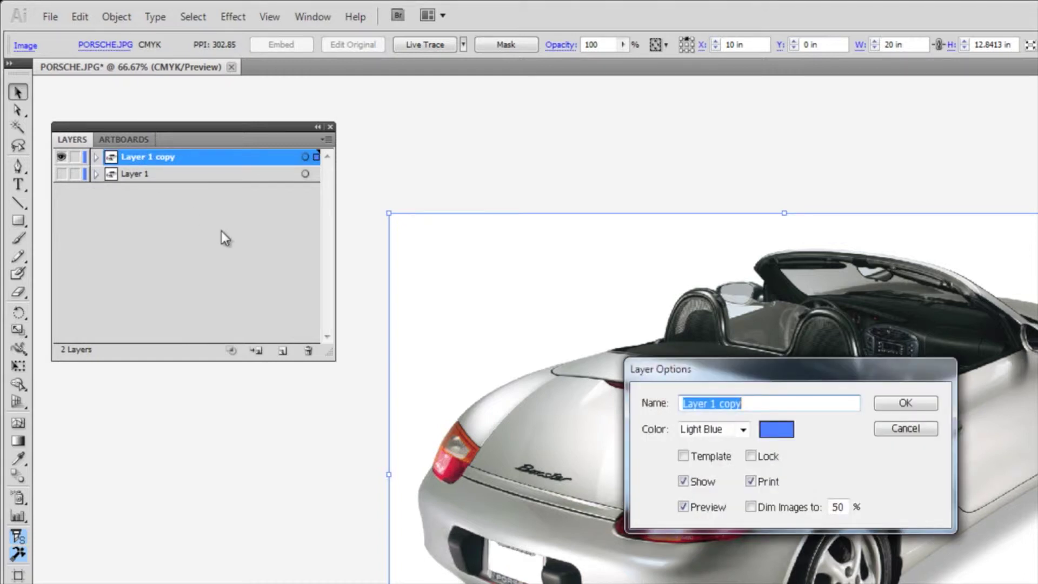
{"action": "type", "text": "Trace"}
{"action": "key", "text": "Return"}
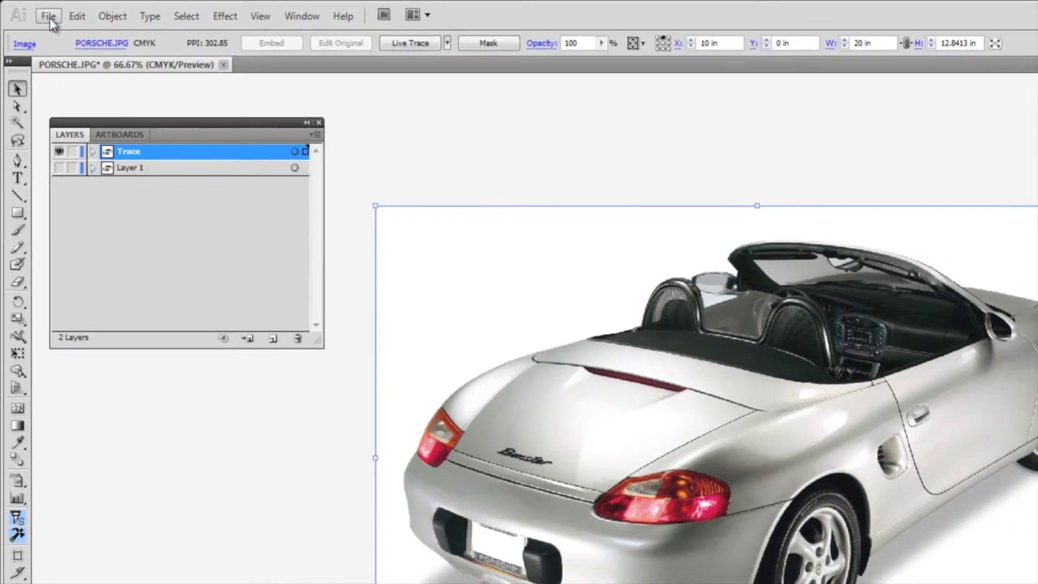
- Live-trace the car photo using Tracing Options set to Color mode with Max Colors 10
{"action": "left_click", "coordinate": [51, 17]}
{"action": "mouse_move", "coordinate": [99, 15]}
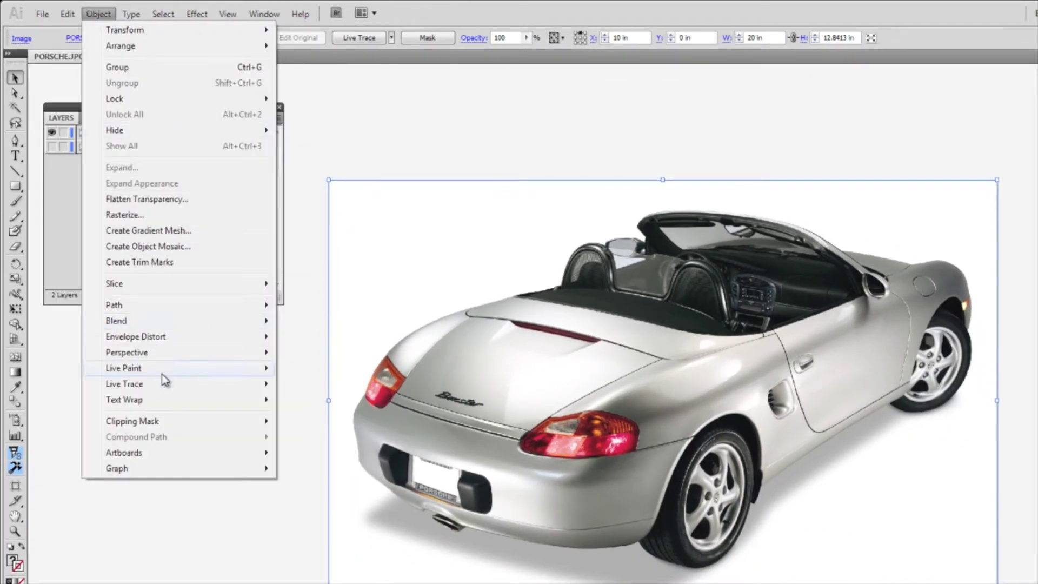
{"action": "mouse_move", "coordinate": [166, 377]}
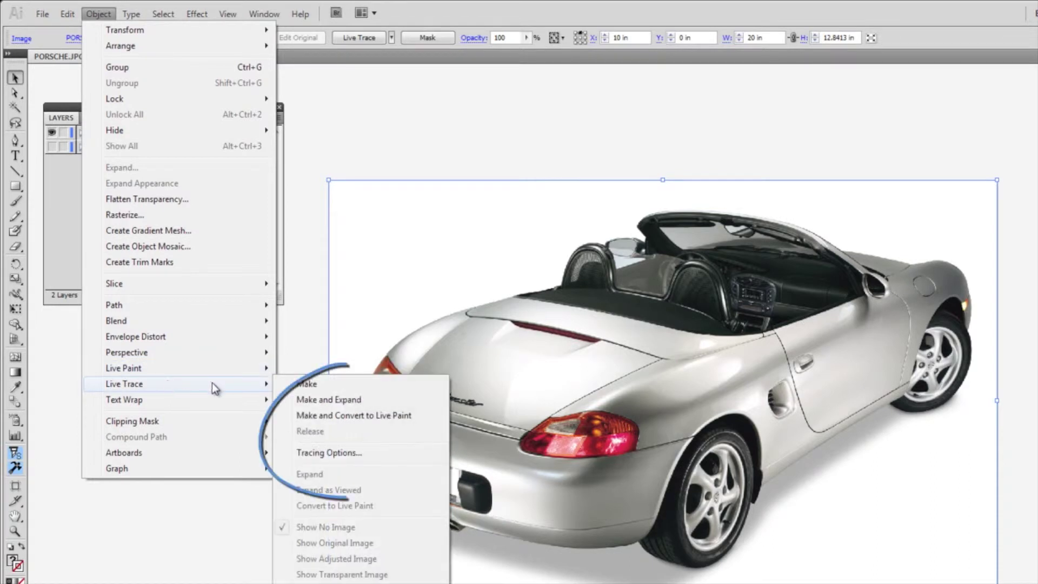
{"action": "left_click", "coordinate": [359, 456]}
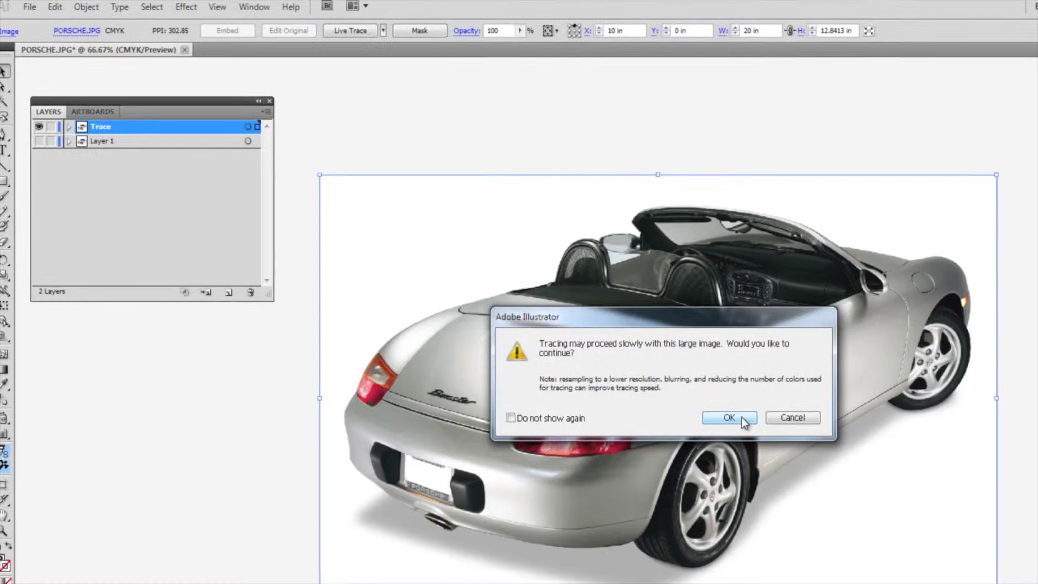
{"action": "left_click", "coordinate": [734, 420]}
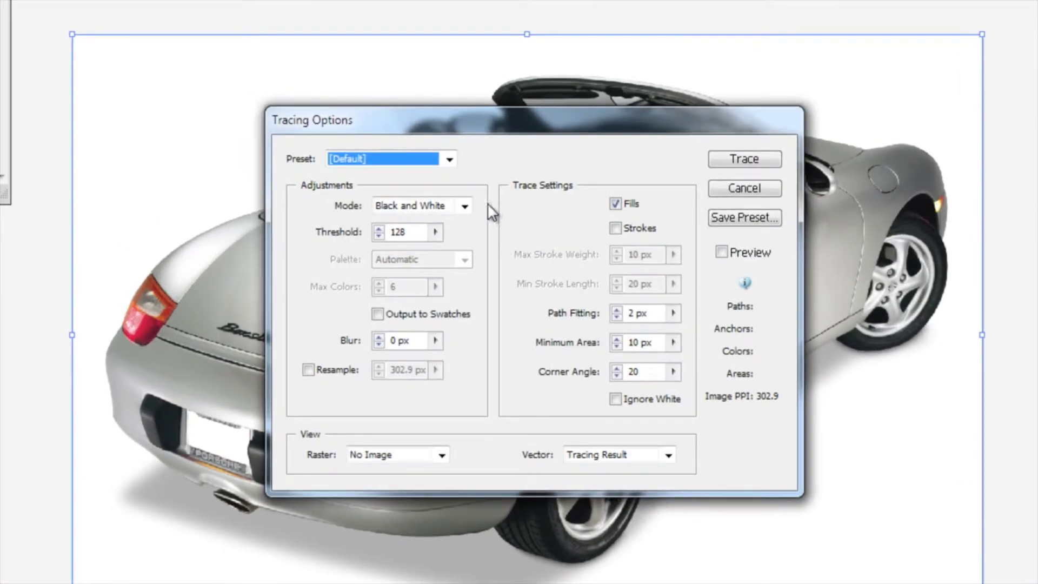
{"action": "left_click", "coordinate": [433, 203]}
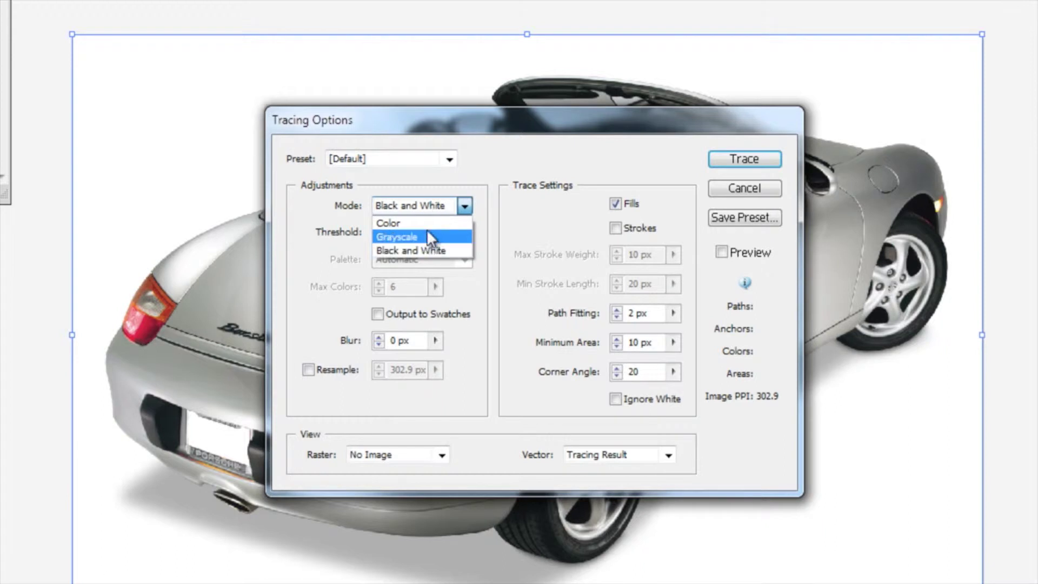
{"action": "left_click", "coordinate": [426, 221]}
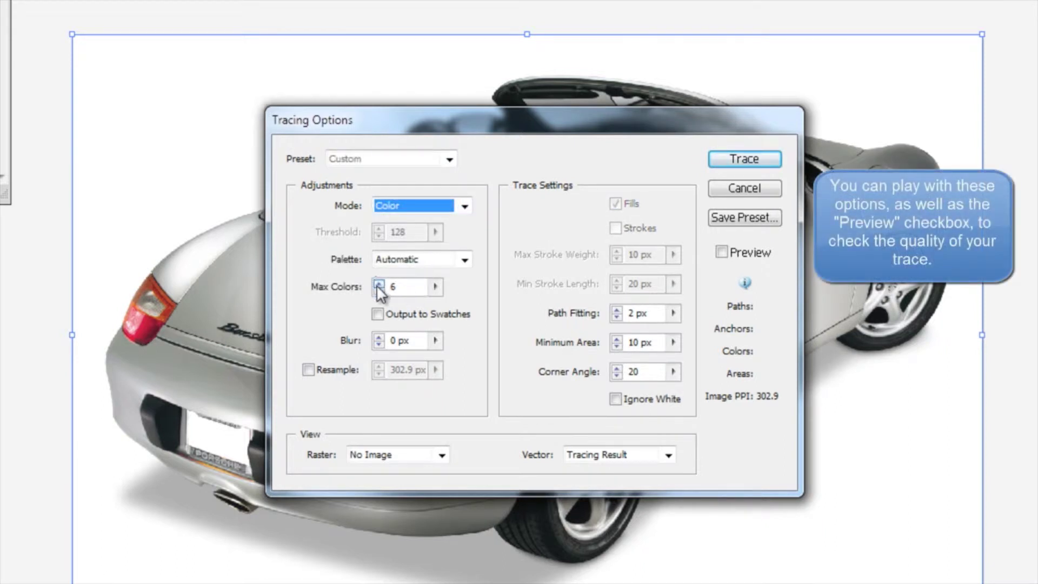
{"action": "left_click", "coordinate": [379, 283]}
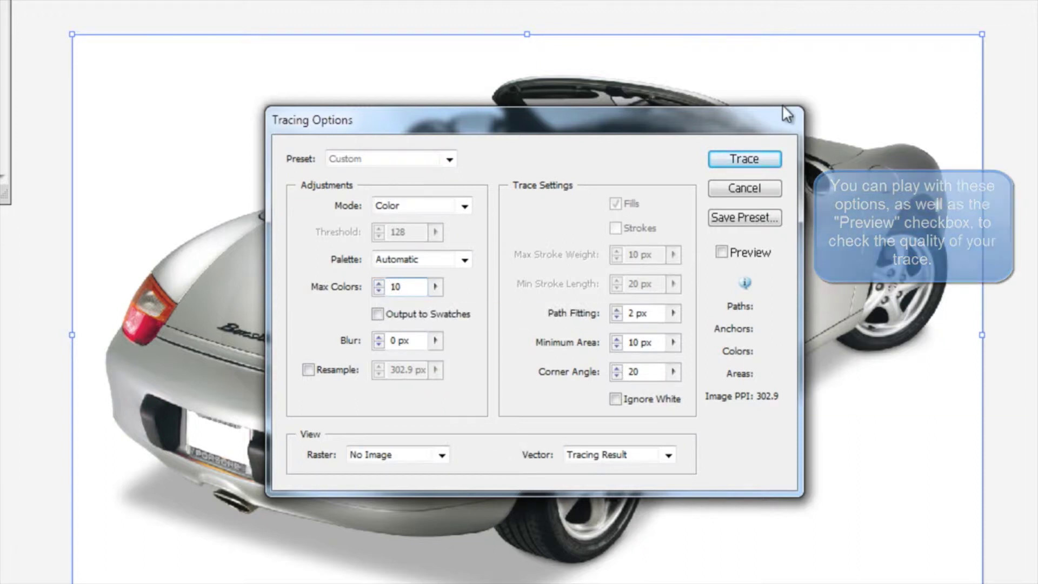
{"action": "left_click", "coordinate": [744, 159]}
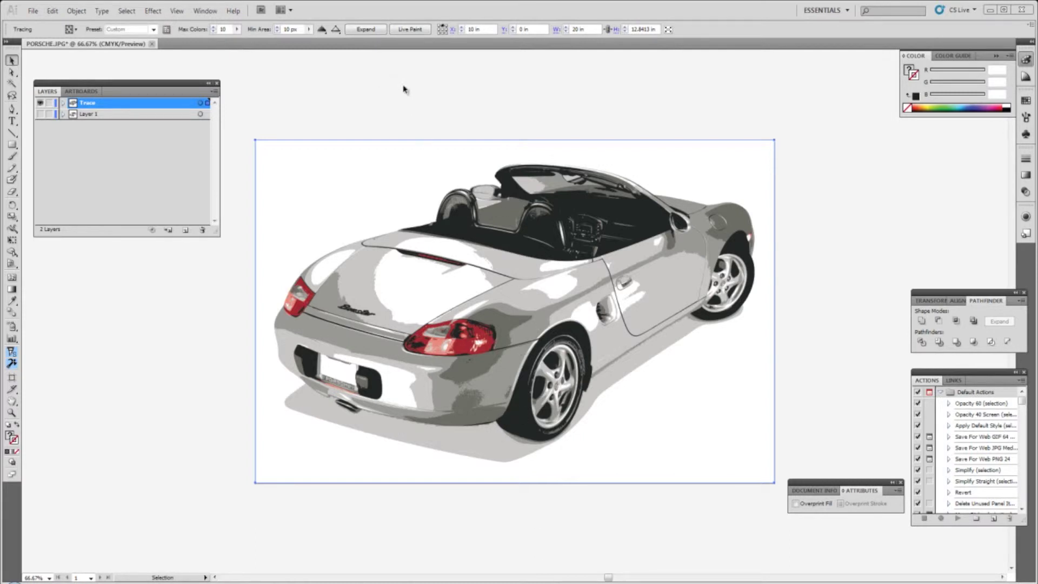
- Expand the live trace into editable paths and ungroup them
{"action": "left_click", "coordinate": [366, 30]}
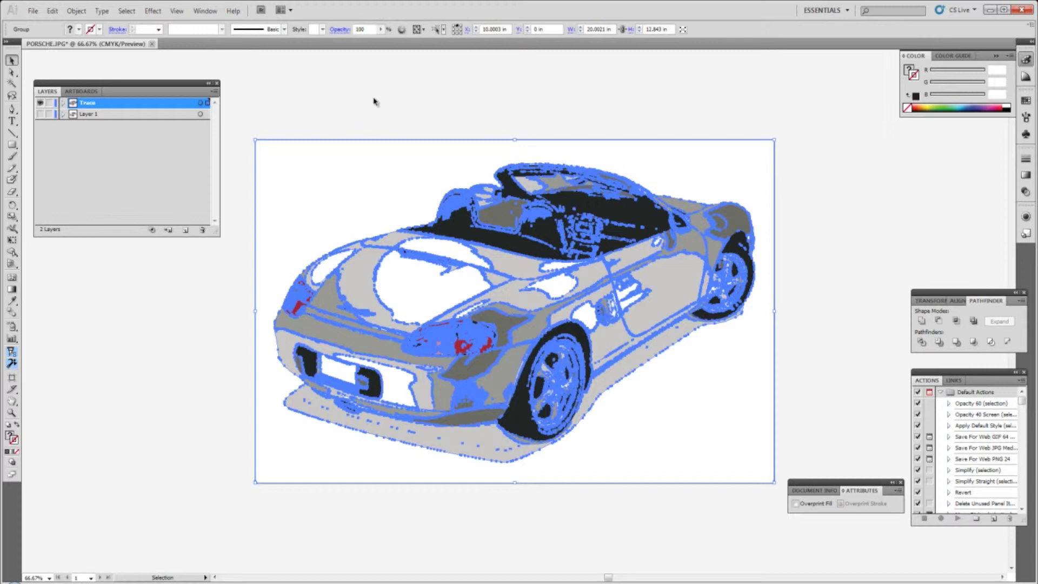
{"action": "key", "text": "ctrl+z"}
{"action": "key", "text": "ctrl+shift+z"}
{"action": "right_click", "coordinate": [319, 460]}
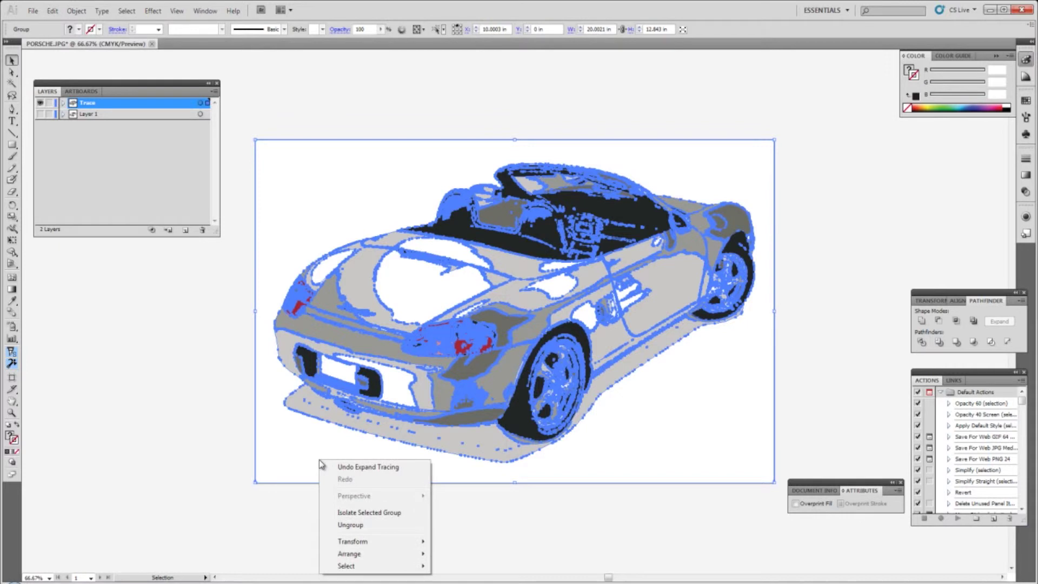
{"action": "left_click", "coordinate": [357, 526]}
- Delete the white background compound path, then select all remaining traced paths
{"action": "left_click", "coordinate": [496, 541]}
{"action": "left_click", "coordinate": [508, 541]}
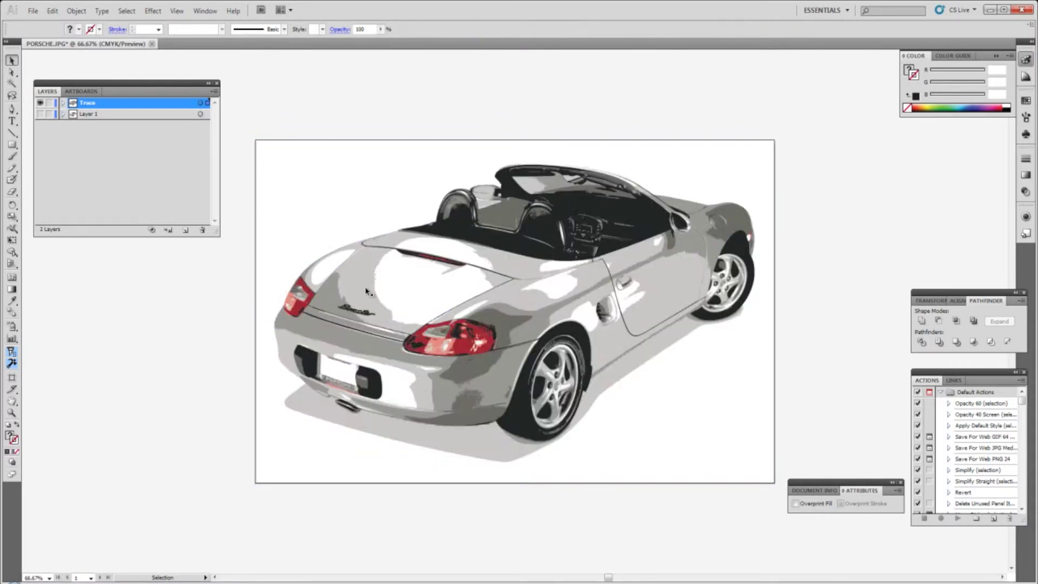
{"action": "left_click", "coordinate": [279, 168]}
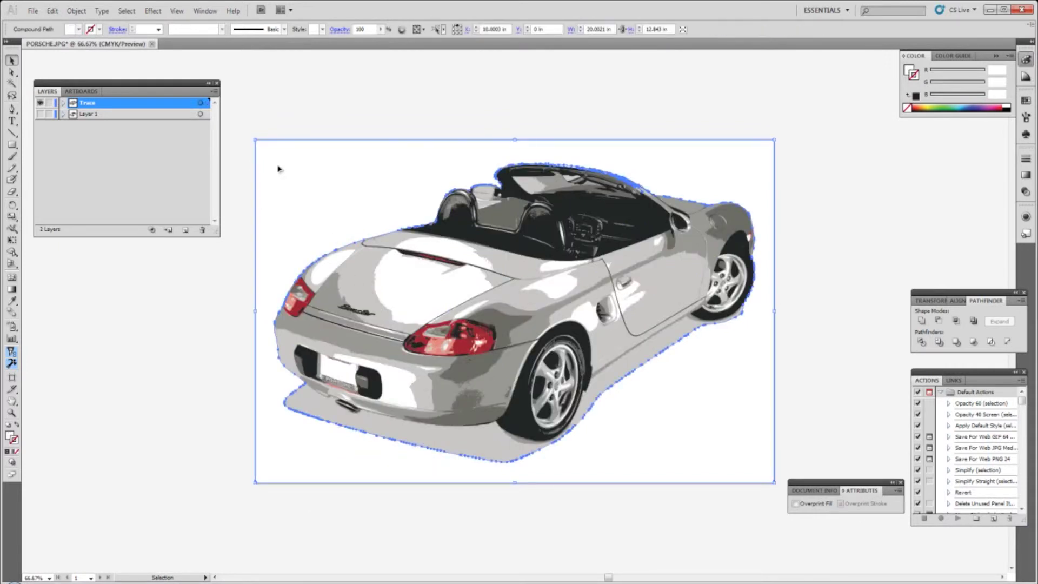
{"action": "key", "text": "Delete"}
{"action": "key", "text": "a"}
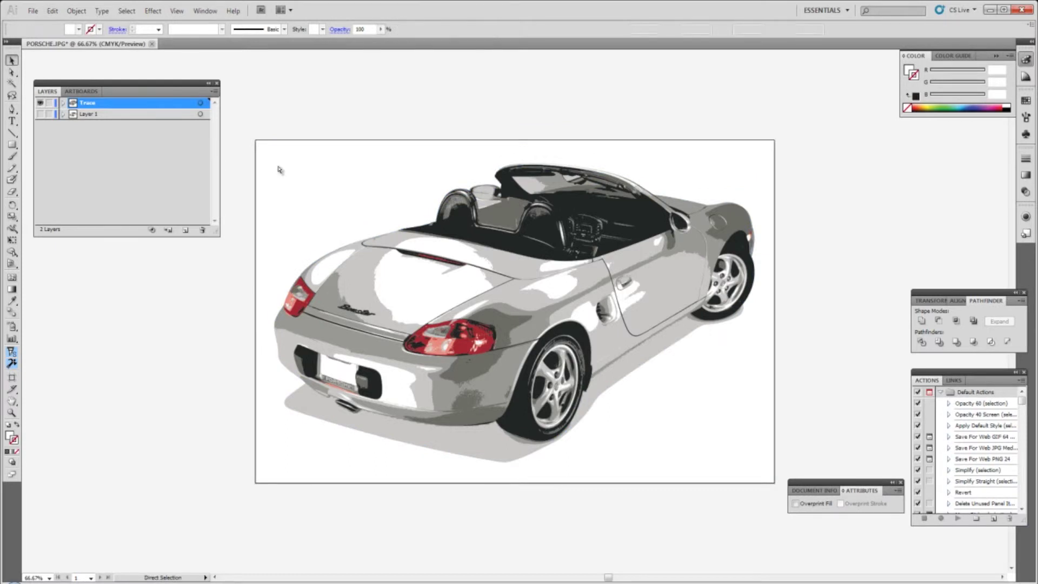
{"action": "key", "text": "v"}
{"action": "key", "text": "ctrl+a"}
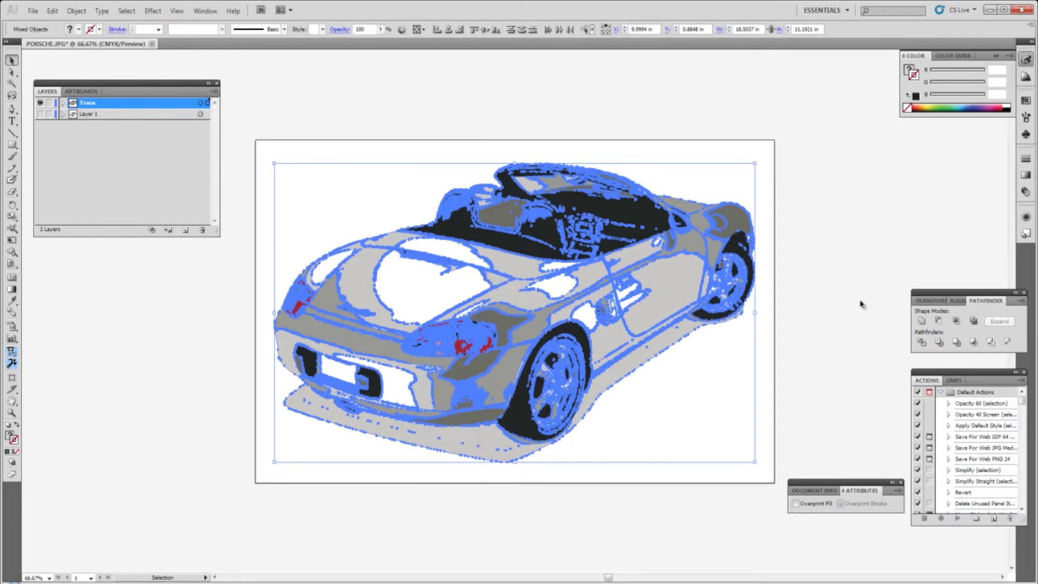
- Unite all traced paths with Pathfinder and ungroup the merged car shape
{"action": "left_click", "coordinate": [923, 321]}
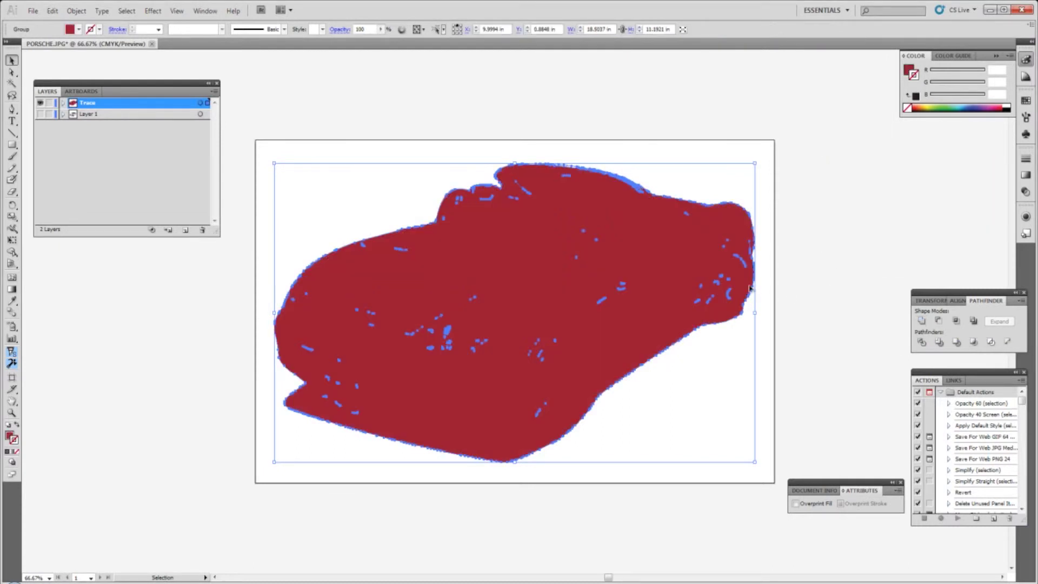
{"action": "left_click", "coordinate": [770, 268]}
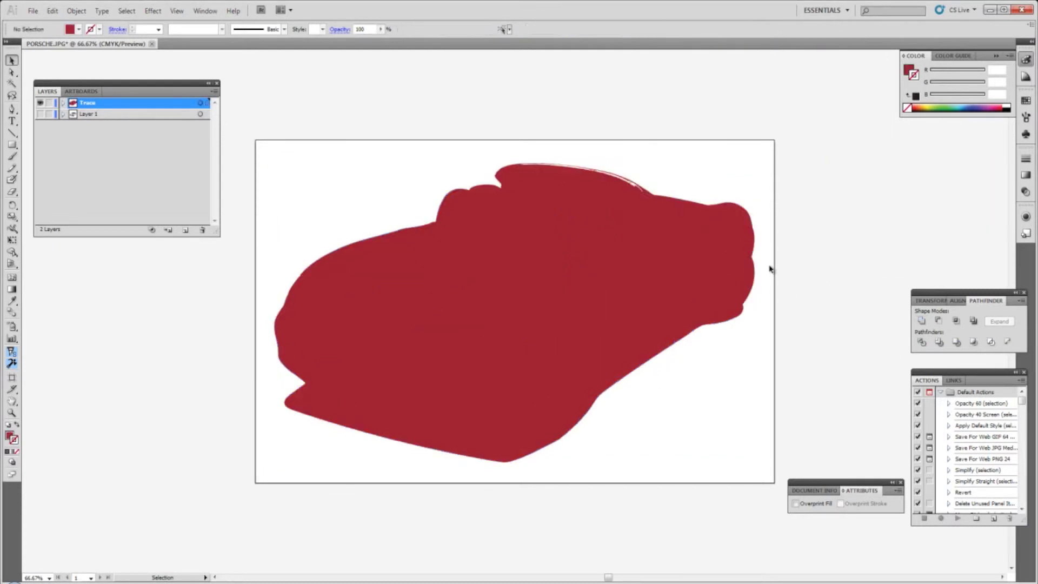
{"action": "left_click", "coordinate": [753, 283]}
{"action": "right_click", "coordinate": [755, 280]}
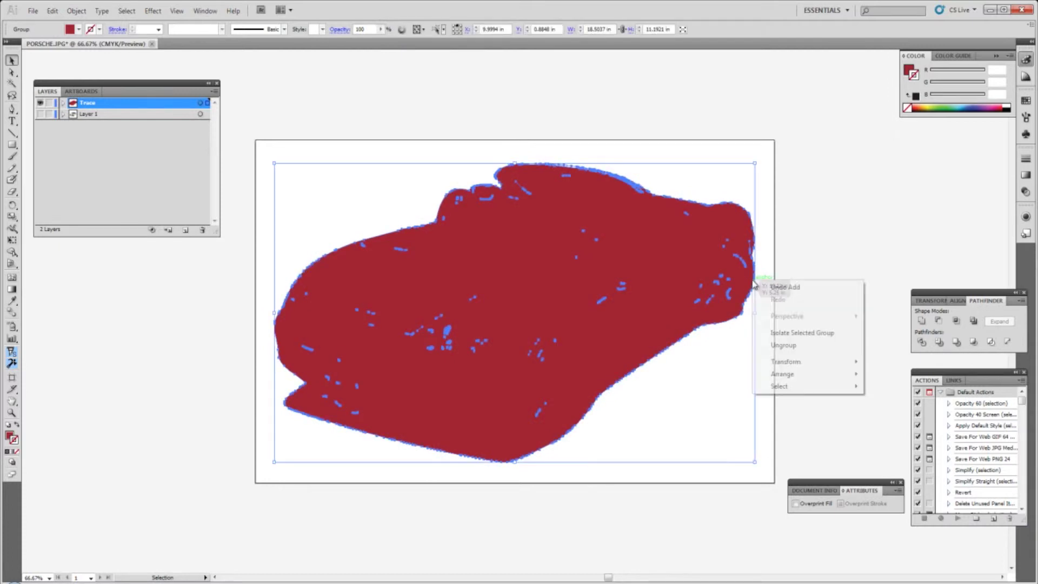
{"action": "left_click", "coordinate": [783, 348]}
- Release the car compound path, select the inverse, and delete the small inner pieces
{"action": "left_click", "coordinate": [771, 246]}
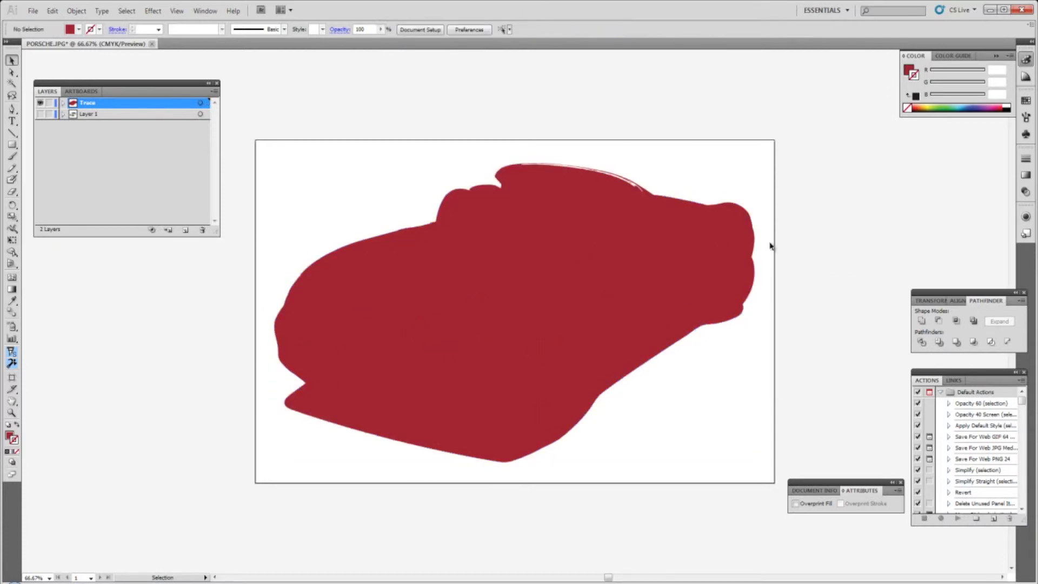
{"action": "left_click", "coordinate": [758, 242]}
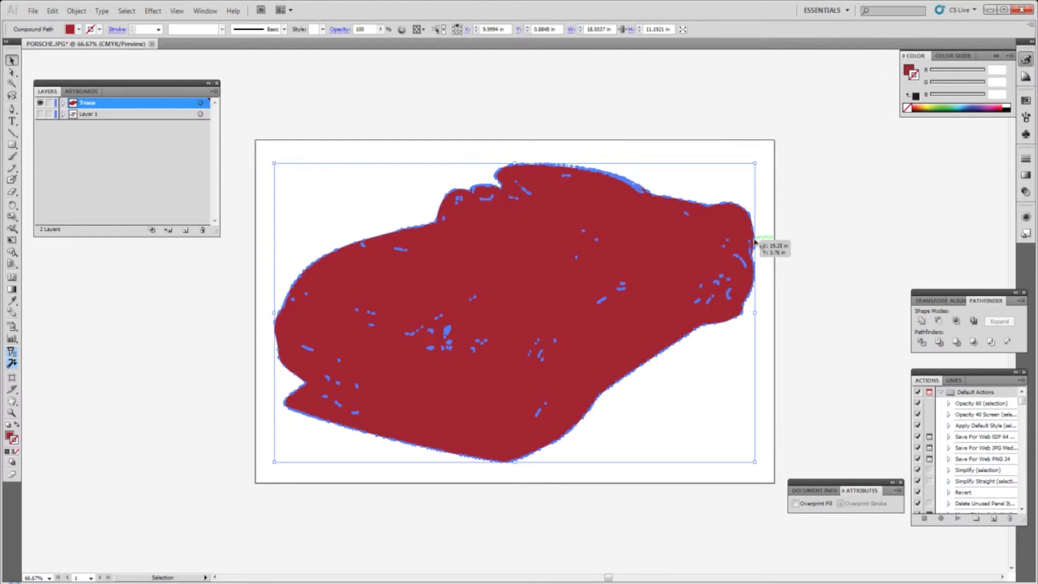
{"action": "right_click", "coordinate": [756, 245]}
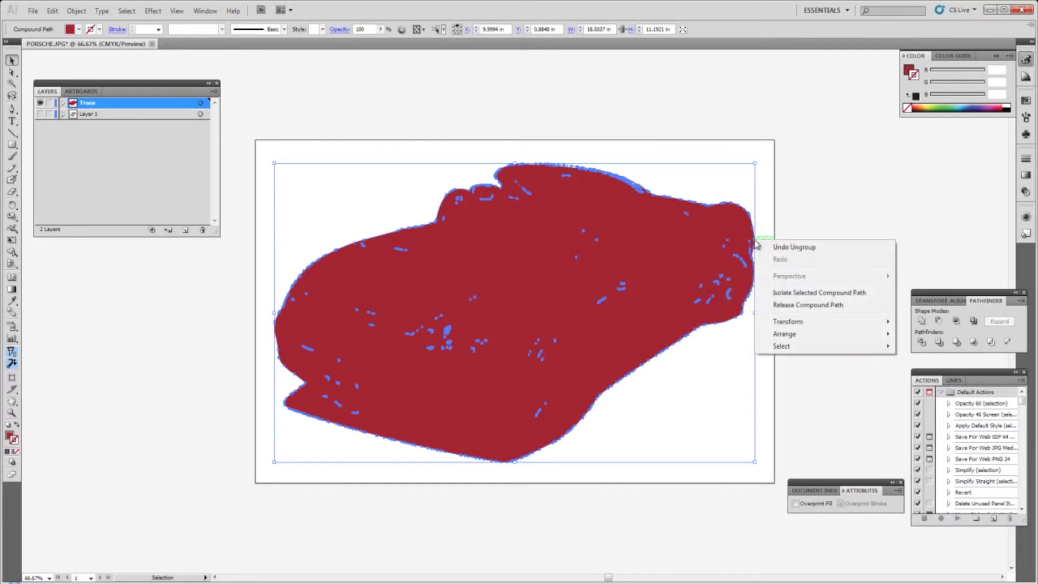
{"action": "left_click", "coordinate": [780, 306]}
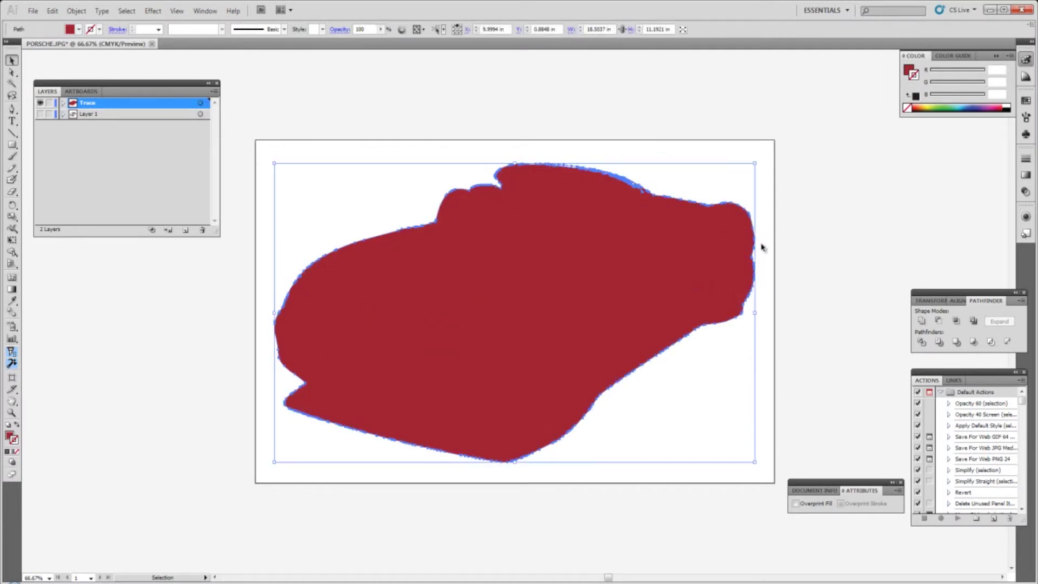
{"action": "left_click", "coordinate": [129, 13]}
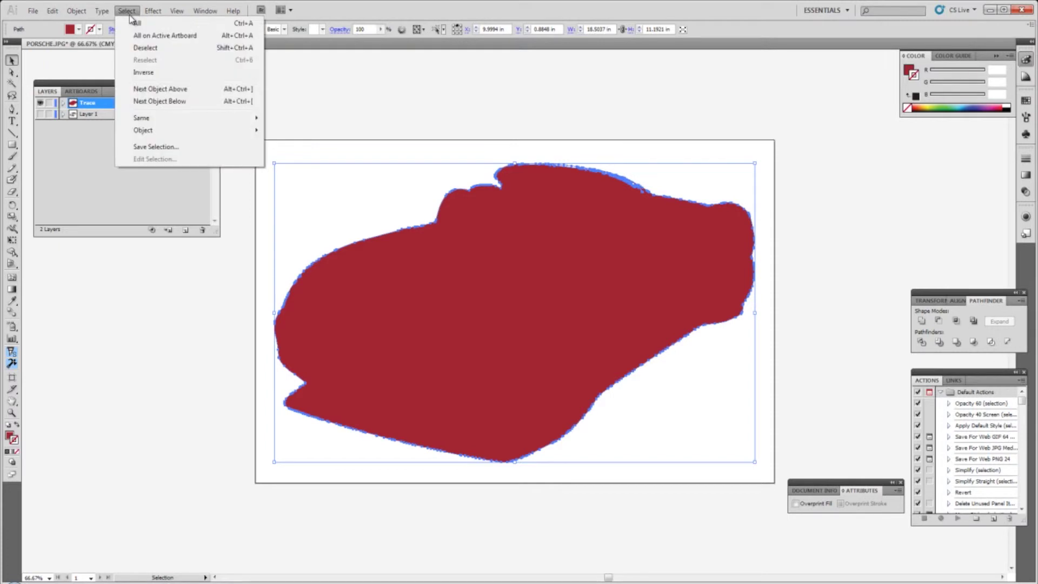
{"action": "left_click", "coordinate": [141, 73]}
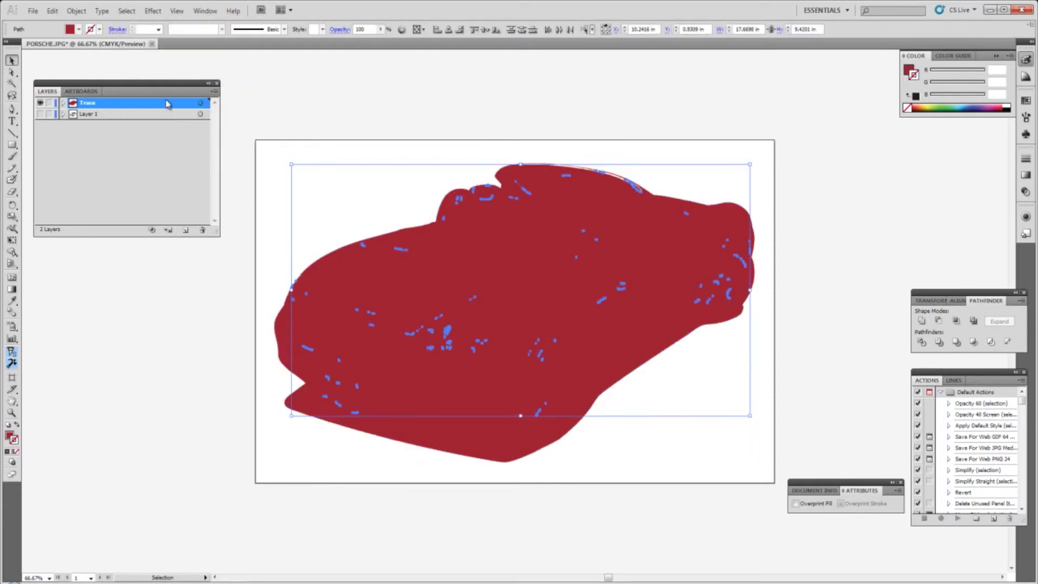
{"action": "key", "text": "Delete"}
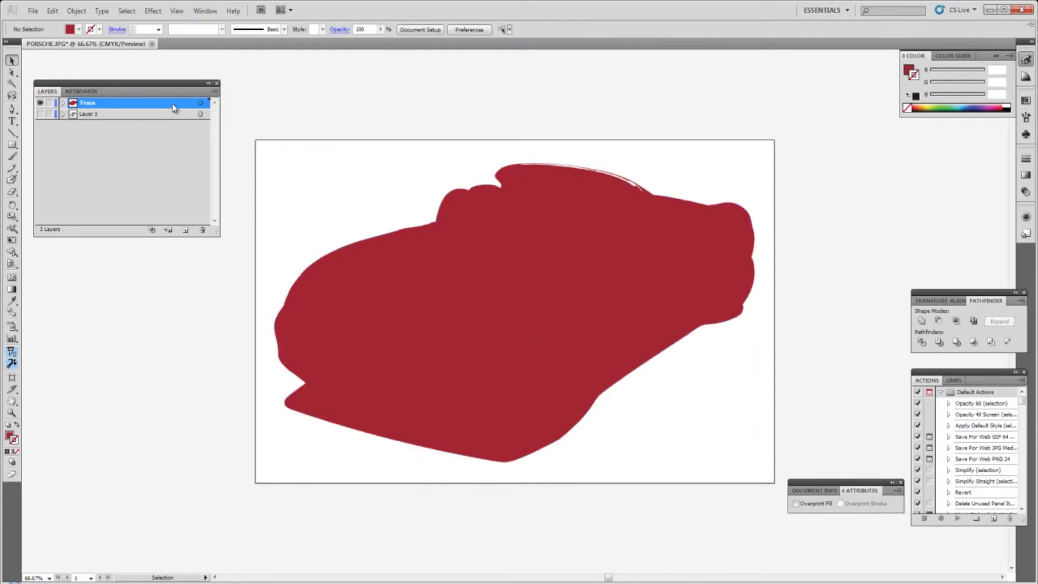
{"action": "left_click", "coordinate": [400, 236]}
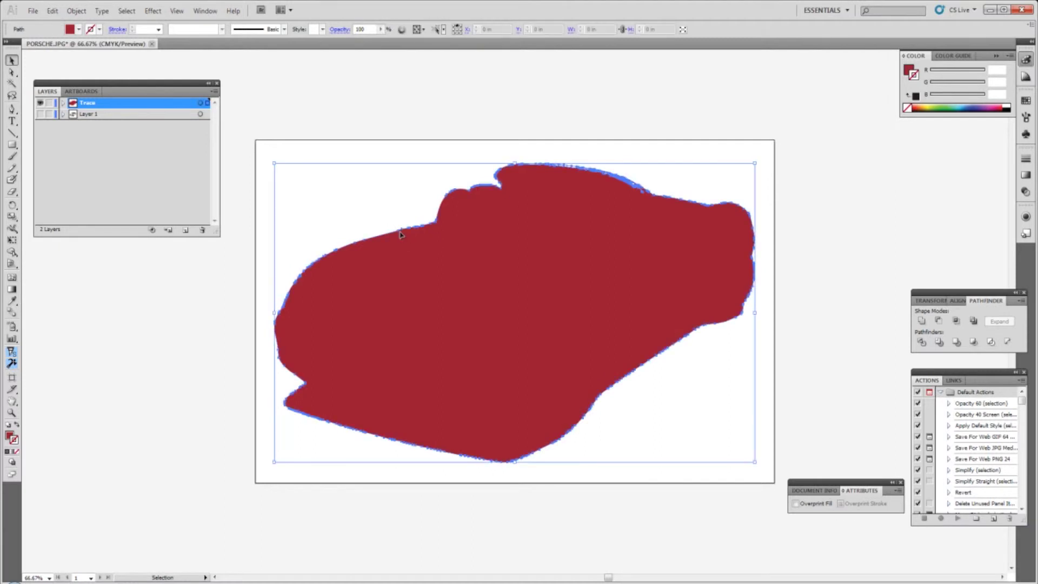
{"action": "left_click", "coordinate": [493, 153]}
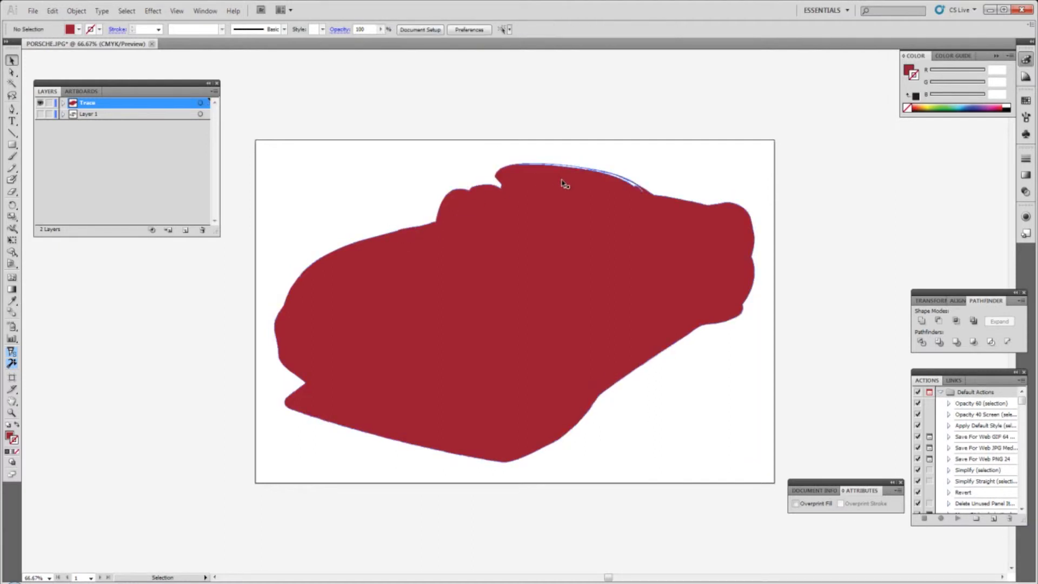
{"action": "key", "text": "z"}
{"action": "left_click_drag", "start_coordinate": [492, 144], "coordinate": [657, 207]}
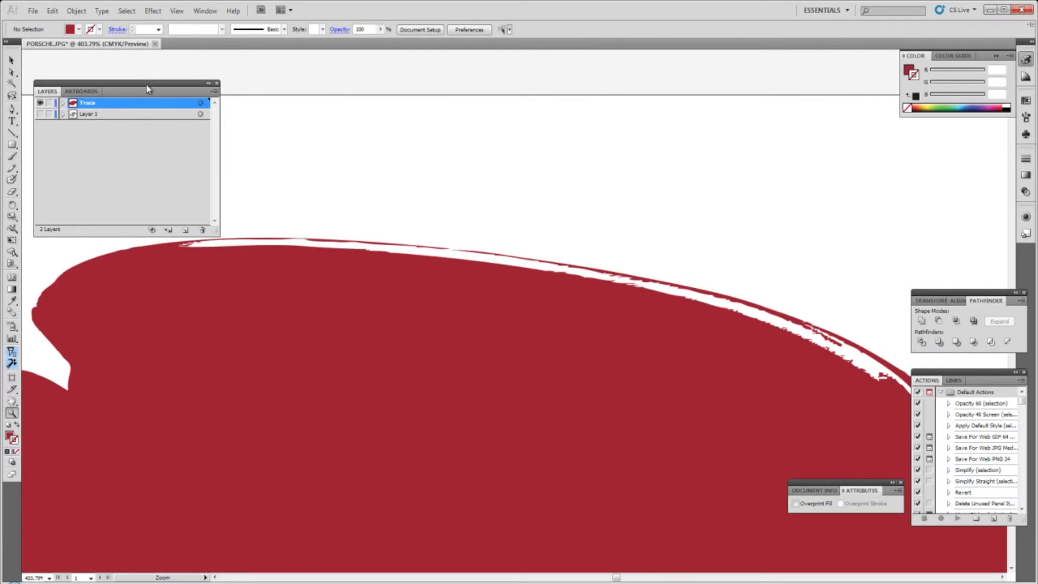
{"action": "left_click_drag", "start_coordinate": [147, 89], "coordinate": [144, 60]}
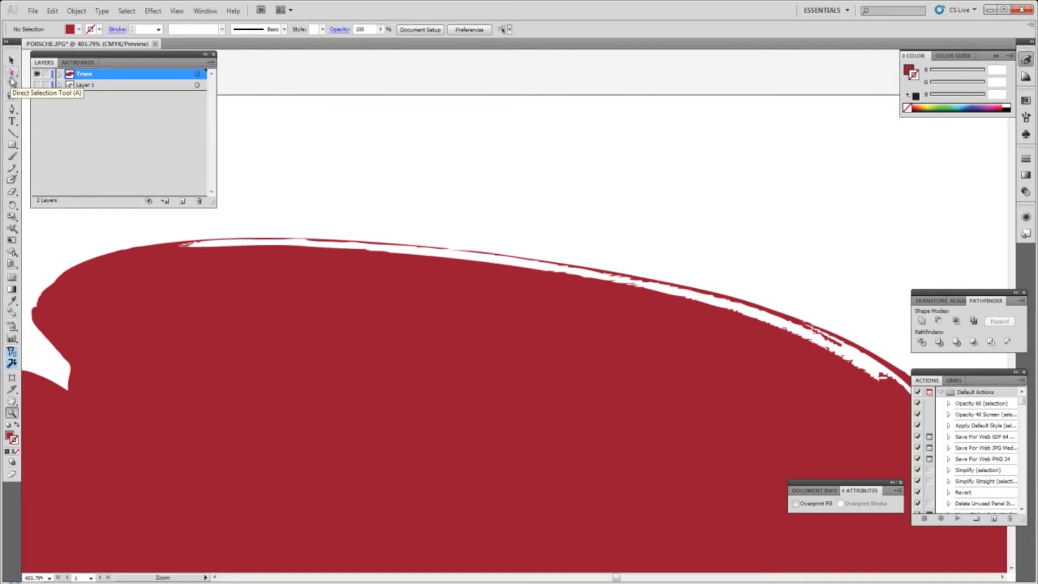
{"action": "key", "text": "ctrl+0"}
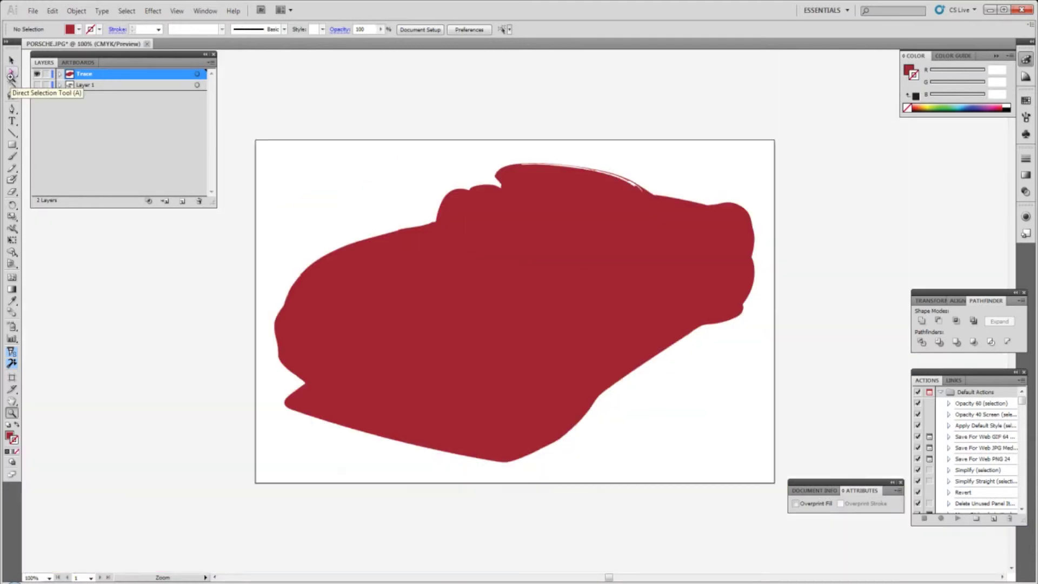
{"action": "key", "text": "v"}
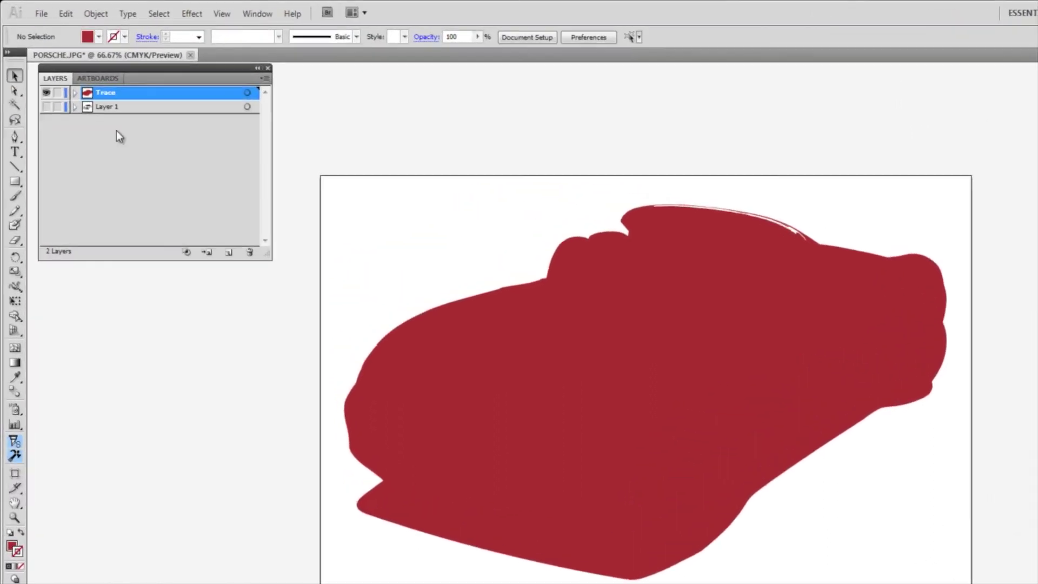
- Apply a 0.05 in Offset Path to the red car silhouette, with preview on
{"action": "left_click", "coordinate": [367, 259]}
{"action": "left_click", "coordinate": [469, 331]}
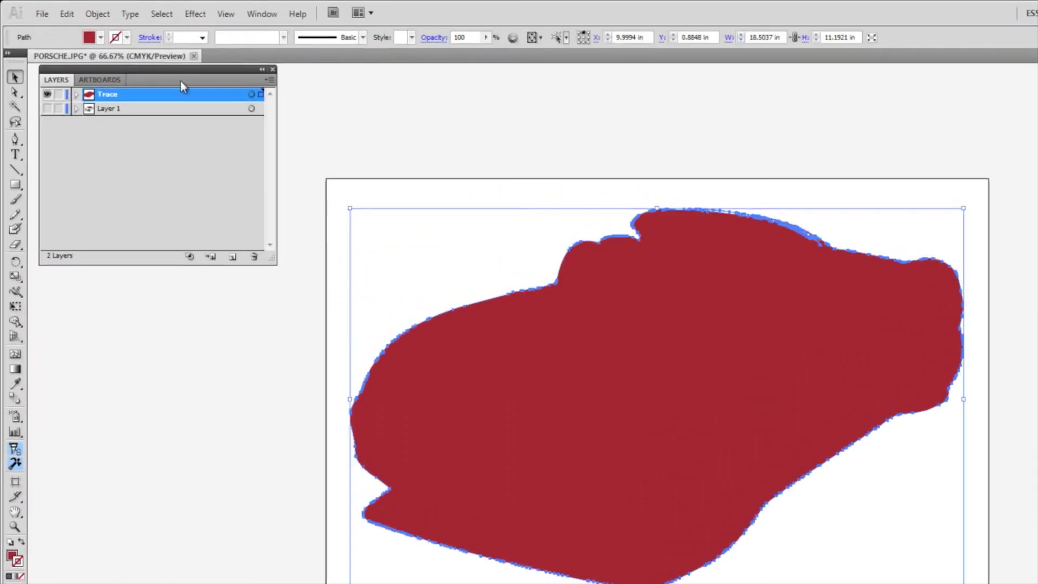
{"action": "left_click", "coordinate": [97, 14]}
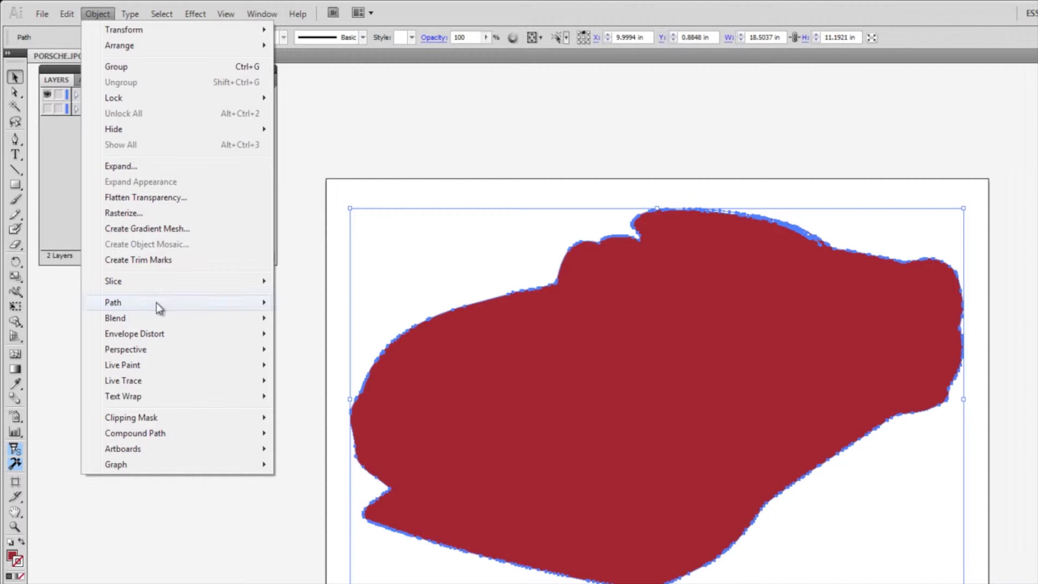
{"action": "mouse_move", "coordinate": [157, 302]}
{"action": "left_click", "coordinate": [317, 356]}
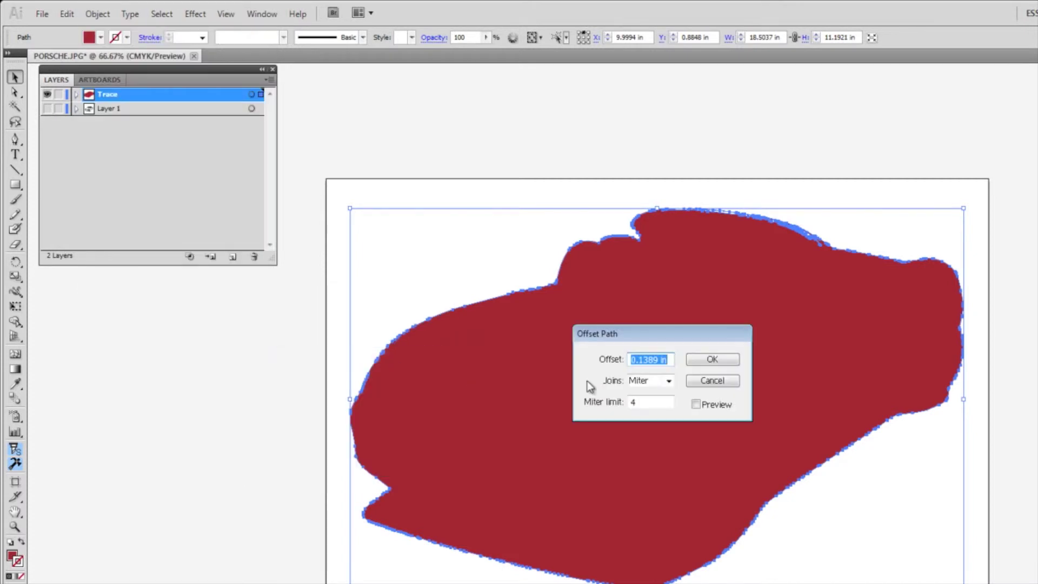
{"action": "left_click", "coordinate": [695, 404]}
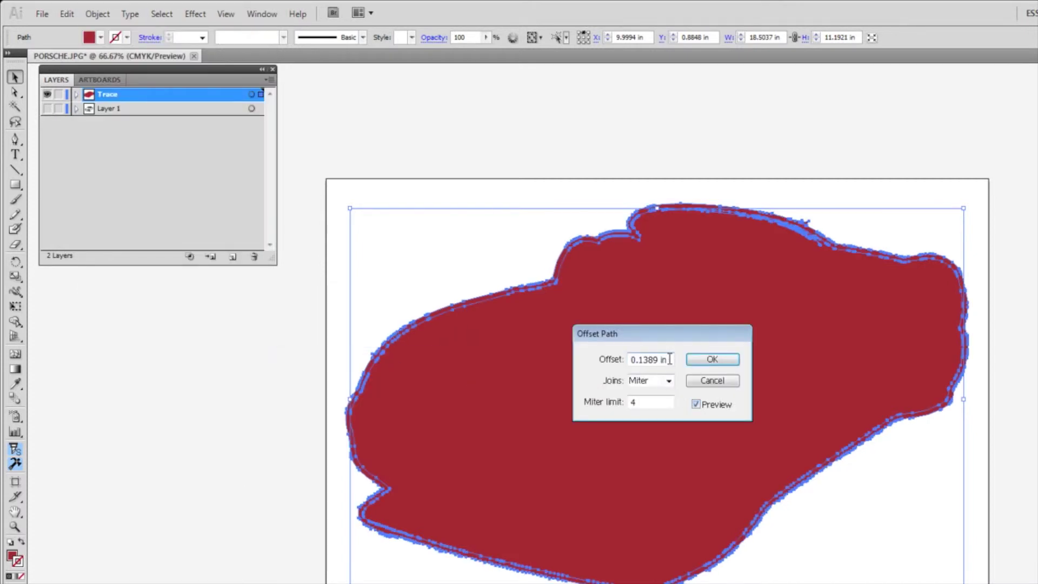
{"action": "type", "text": "0.05"}
{"action": "key", "text": "Tab"}
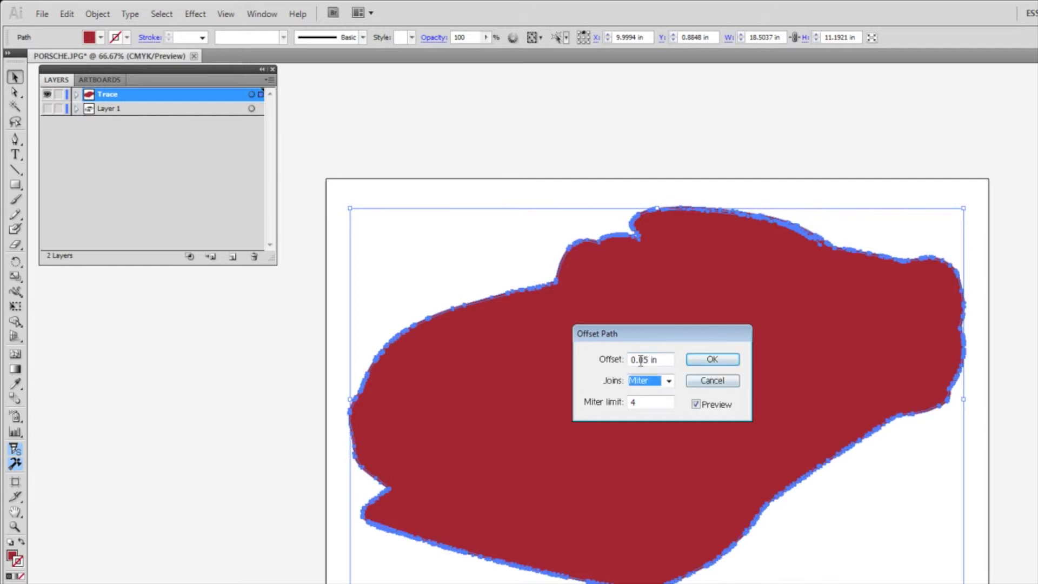
{"action": "left_click", "coordinate": [696, 359]}
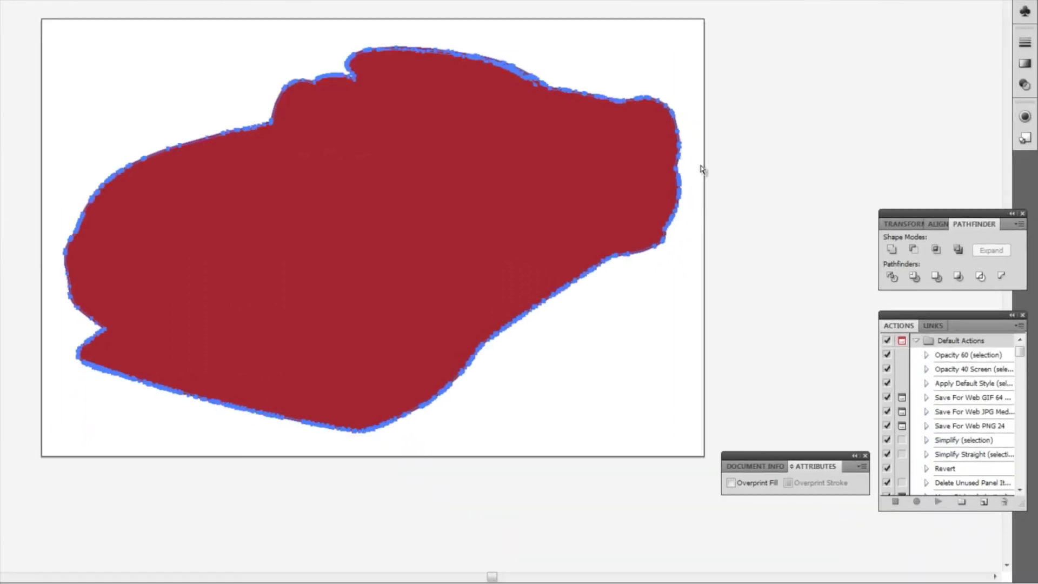
- Unite the silhouette and its offset into one shape with Pathfinder
{"action": "left_click", "coordinate": [889, 248]}
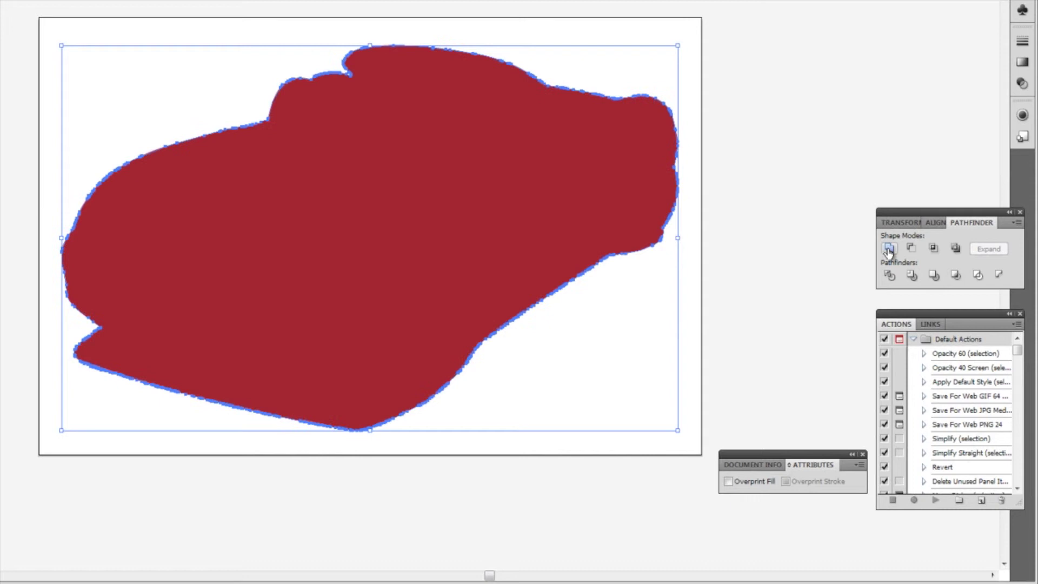
{"action": "left_click", "coordinate": [758, 238]}
{"action": "left_click", "coordinate": [618, 205]}
{"action": "right_click", "coordinate": [619, 205]}
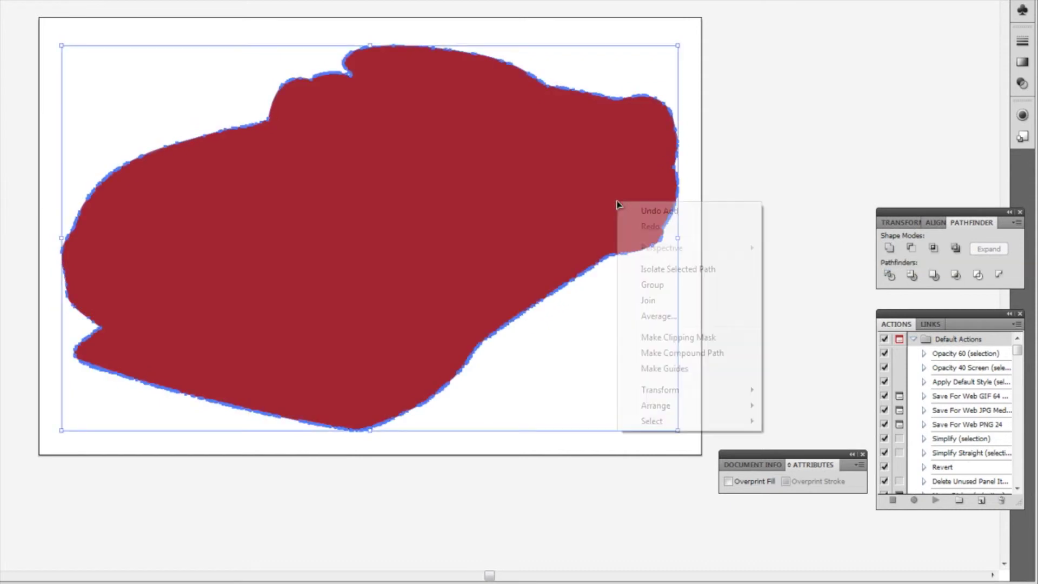
{"action": "left_click", "coordinate": [791, 174]}
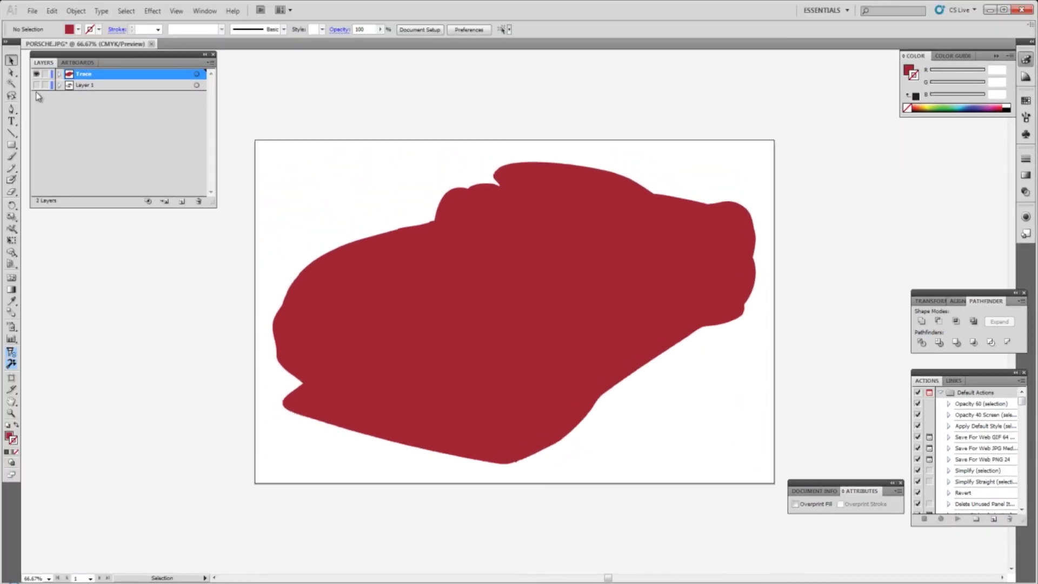
- Show Layer 1's car photo, keeping the Trace layer above it
{"action": "left_click", "coordinate": [36, 85]}
{"action": "left_click_drag", "start_coordinate": [97, 77], "coordinate": [97, 92]}
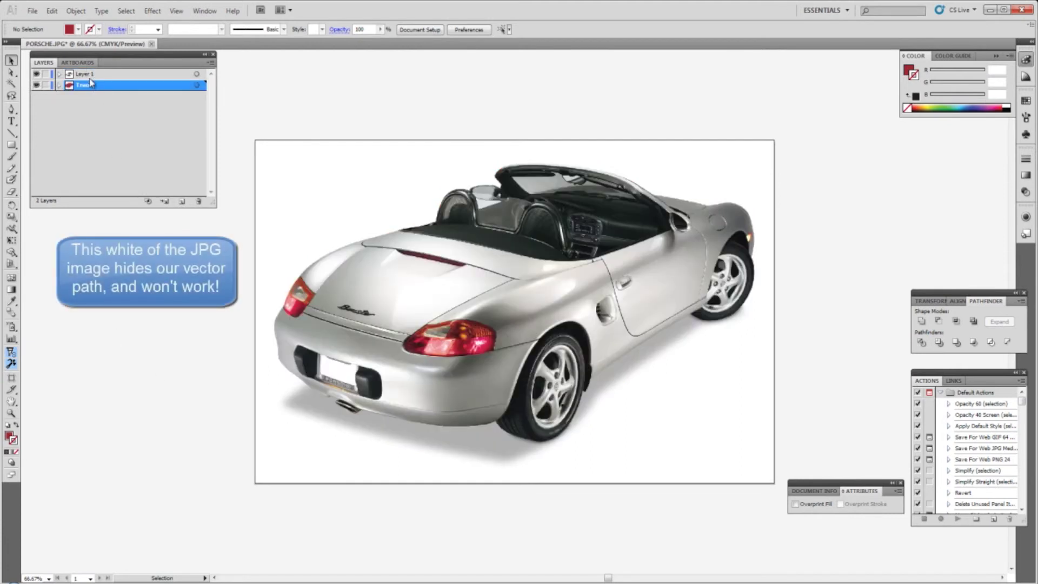
{"action": "left_click_drag", "start_coordinate": [95, 86], "coordinate": [92, 73]}
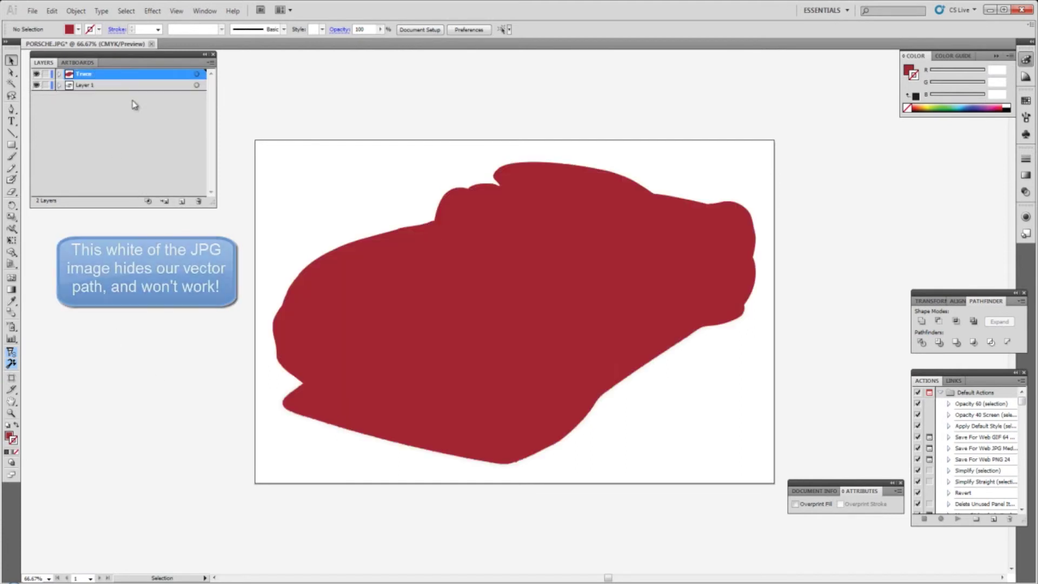
- Swap the silhouette's red fill to a red stroke so it outlines the car
{"action": "left_click", "coordinate": [406, 287]}
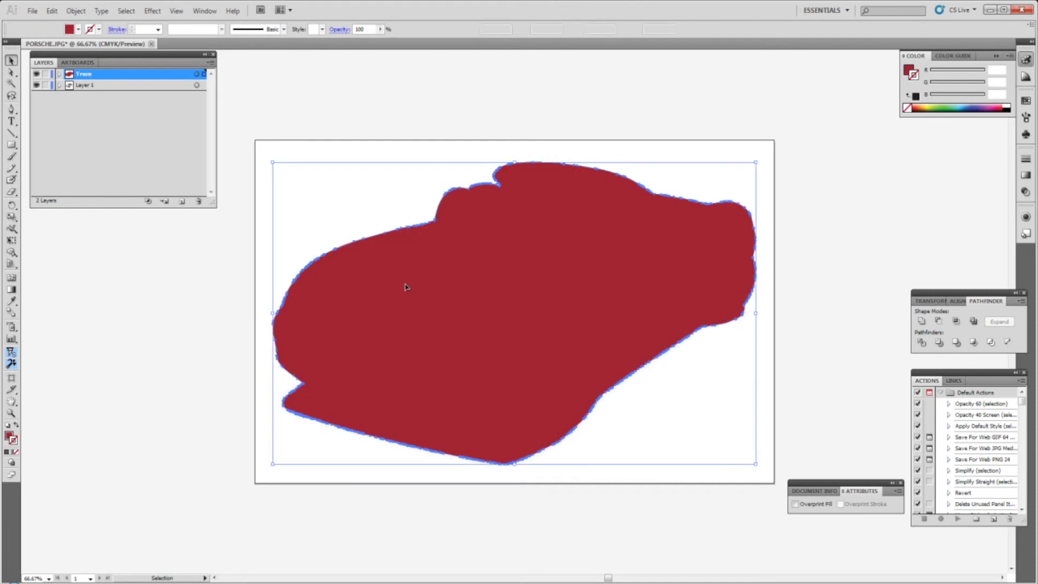
{"action": "left_click", "coordinate": [16, 431]}
{"action": "left_click", "coordinate": [16, 427]}
{"action": "left_click", "coordinate": [155, 393]}
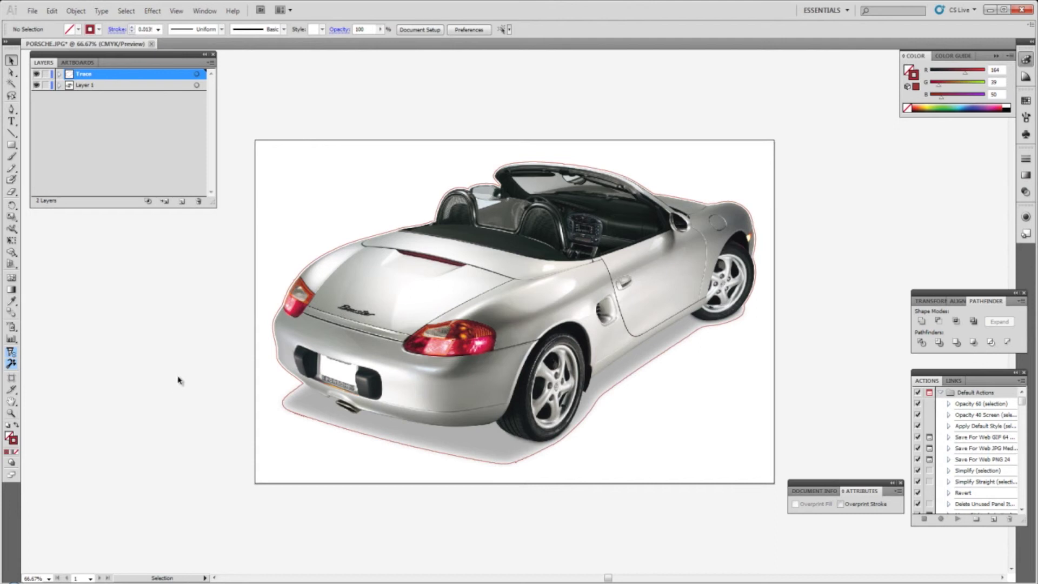
- Zoom in above the roof and drag the notch's bottom anchor up to flatten it
{"action": "key", "text": "z"}
{"action": "left_click_drag", "start_coordinate": [486, 446], "coordinate": [547, 483]}
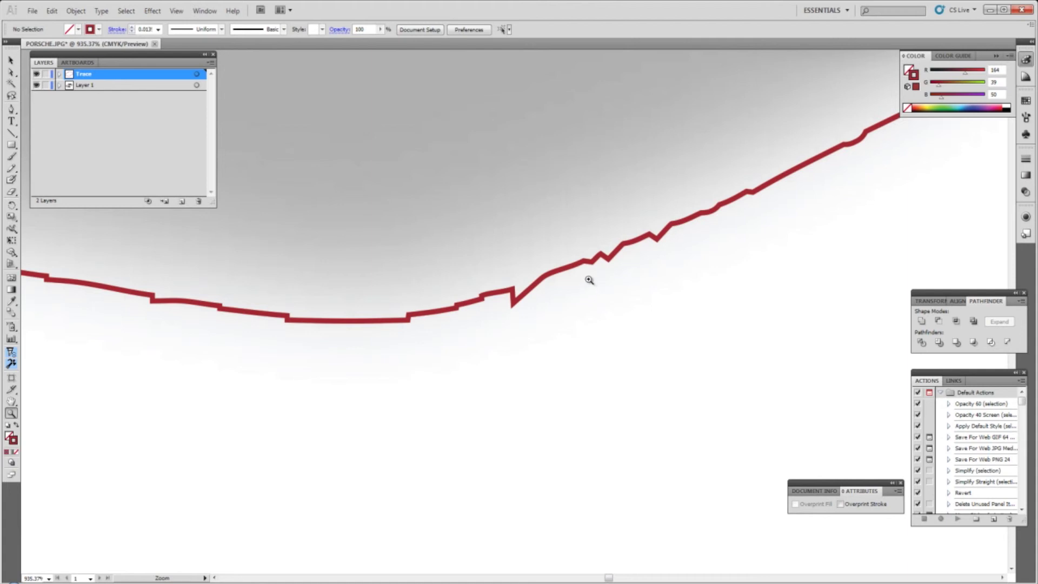
{"action": "key", "text": "ctrl+1"}
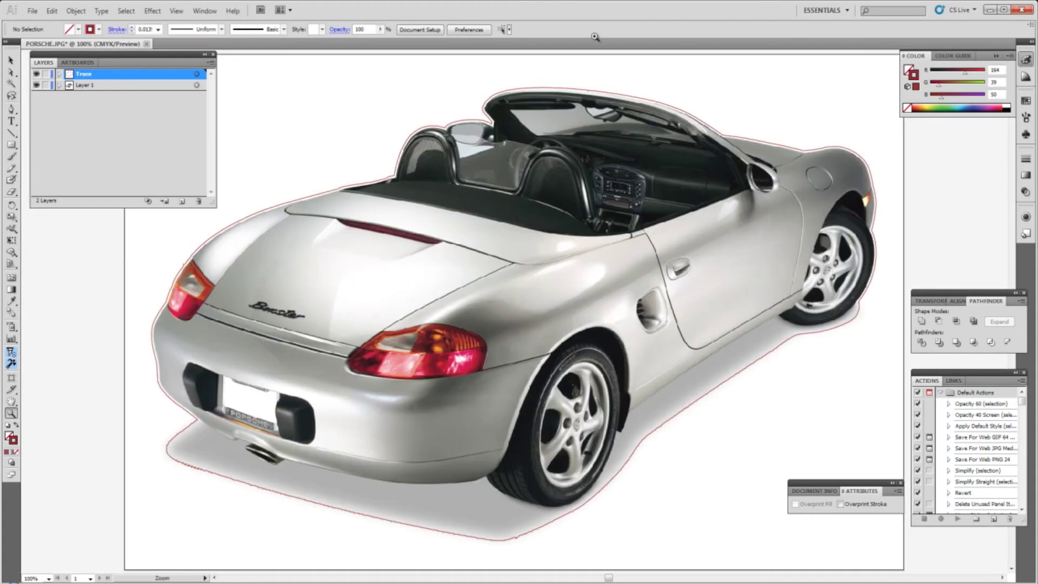
{"action": "left_click_drag", "start_coordinate": [568, 81], "coordinate": [616, 104]}
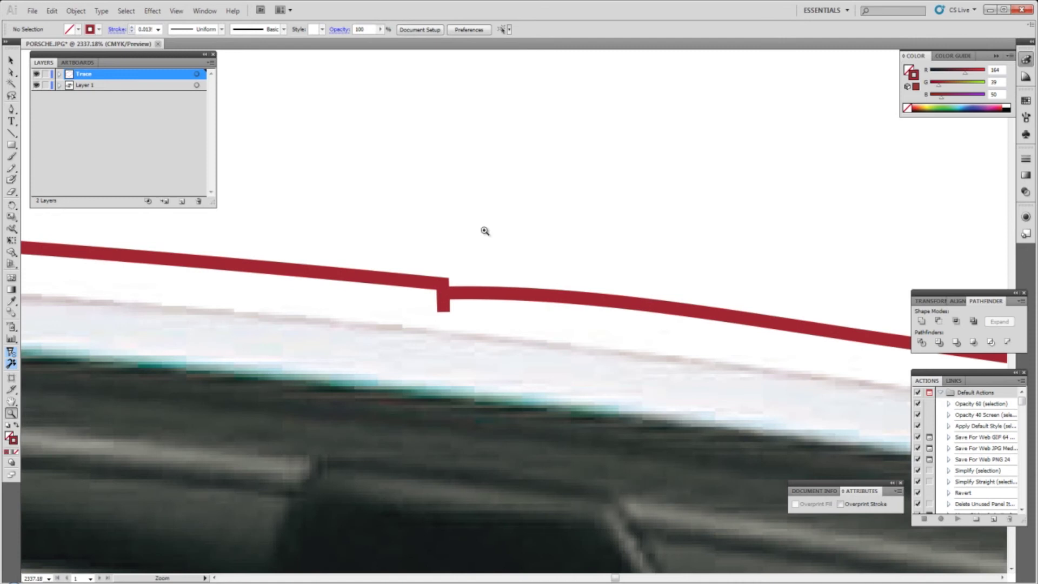
{"action": "left_click", "coordinate": [11, 72]}
{"action": "left_click", "coordinate": [447, 295]}
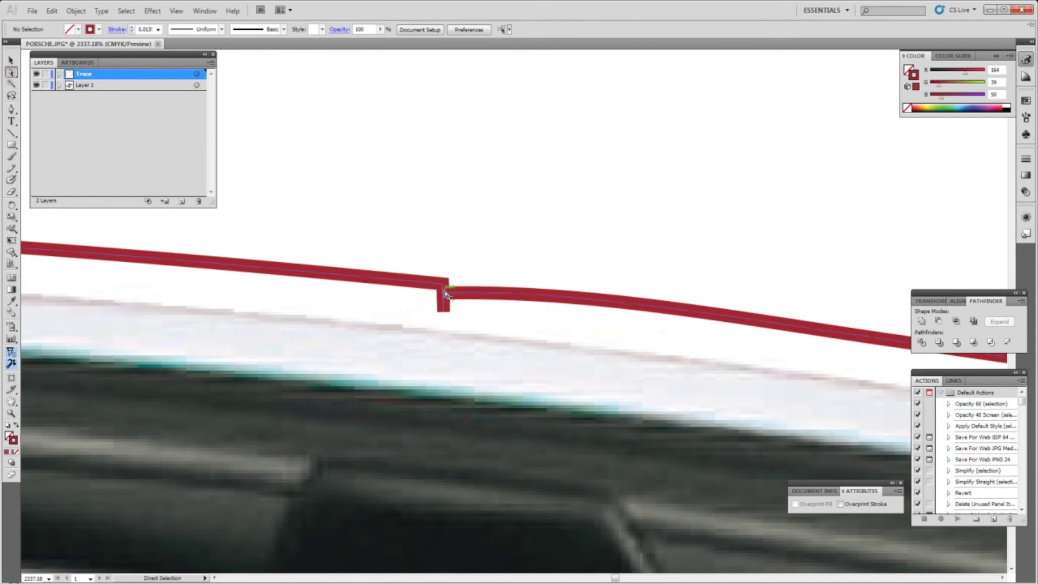
{"action": "left_click", "coordinate": [450, 295]}
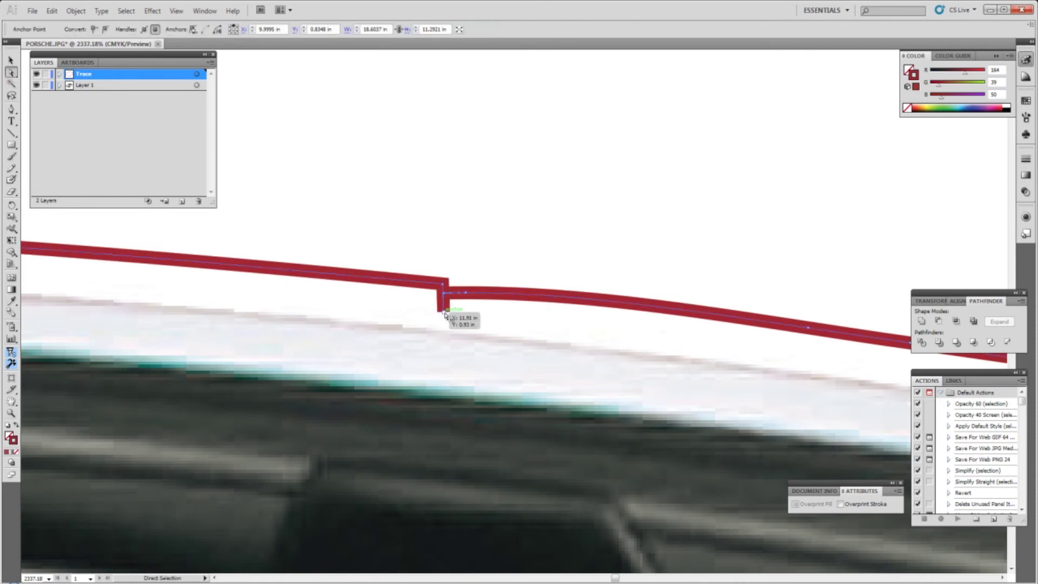
{"action": "left_click_drag", "start_coordinate": [446, 315], "coordinate": [447, 298]}
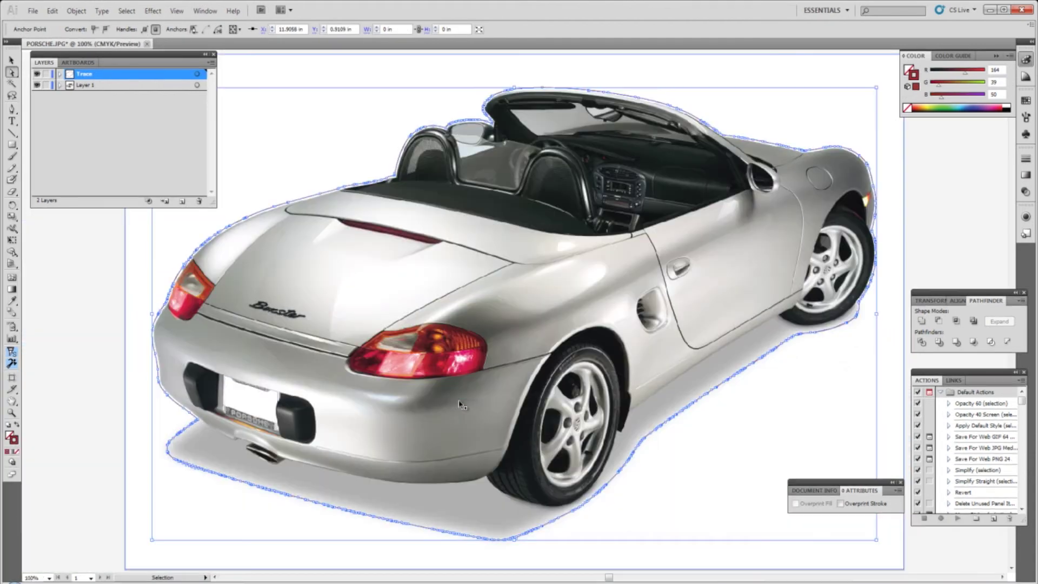
{"action": "left_click", "coordinate": [694, 540]}
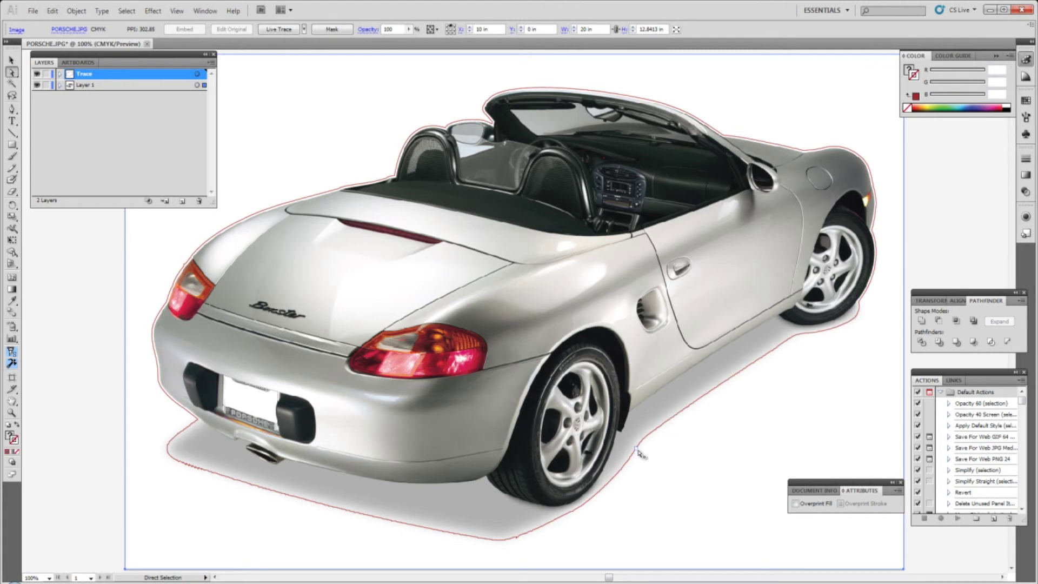
{"action": "left_click", "coordinate": [638, 454]}
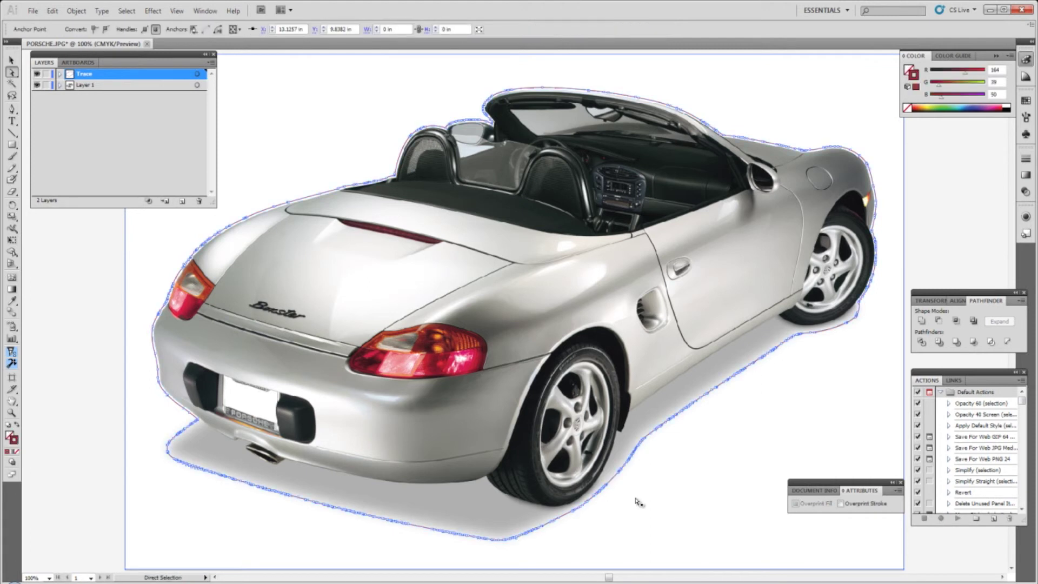